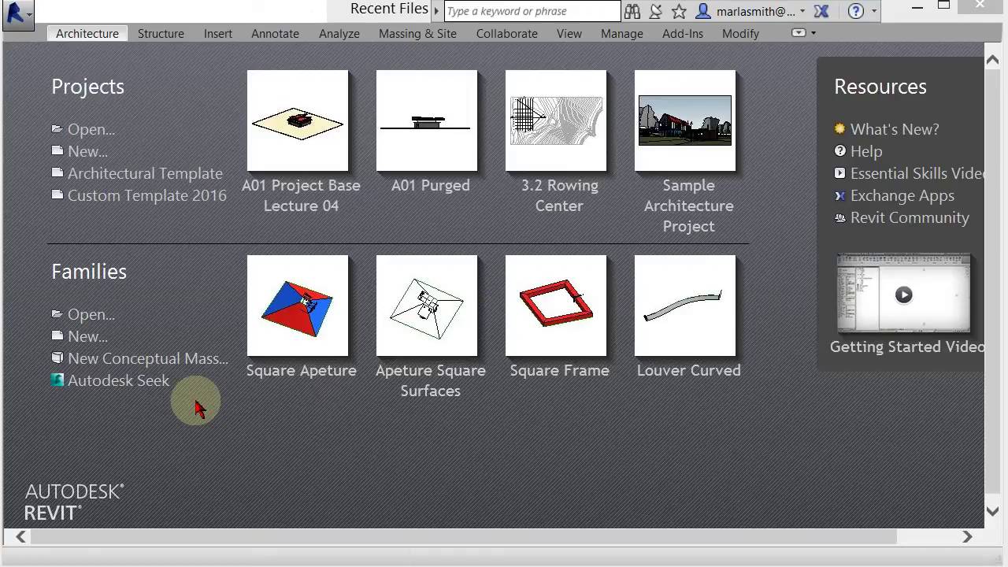
Step: Create a conceptual mass family from the Mass White.rft template, check the Level 1 floor plan and return to the 3D view
left_click(199, 370)
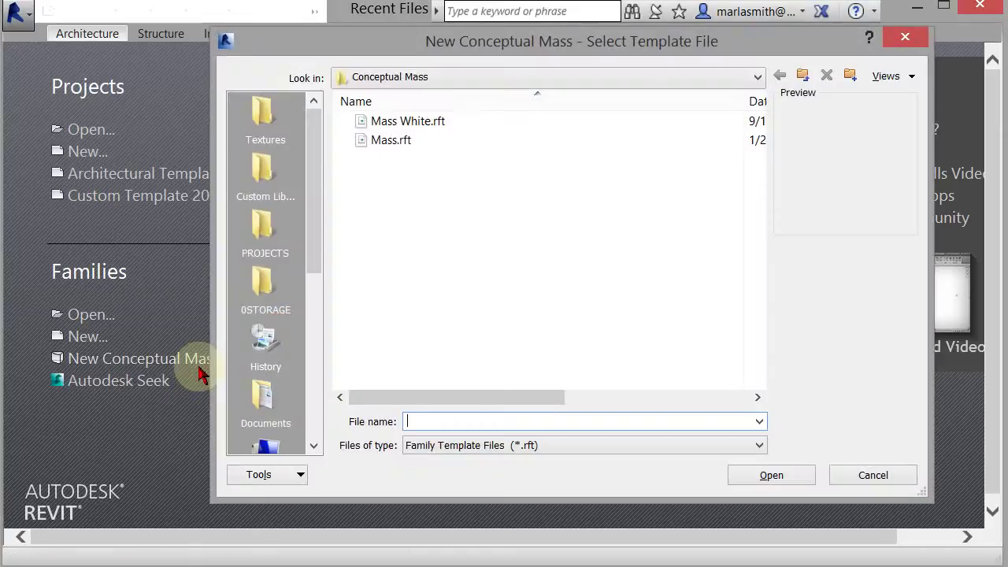
double_click(398, 127)
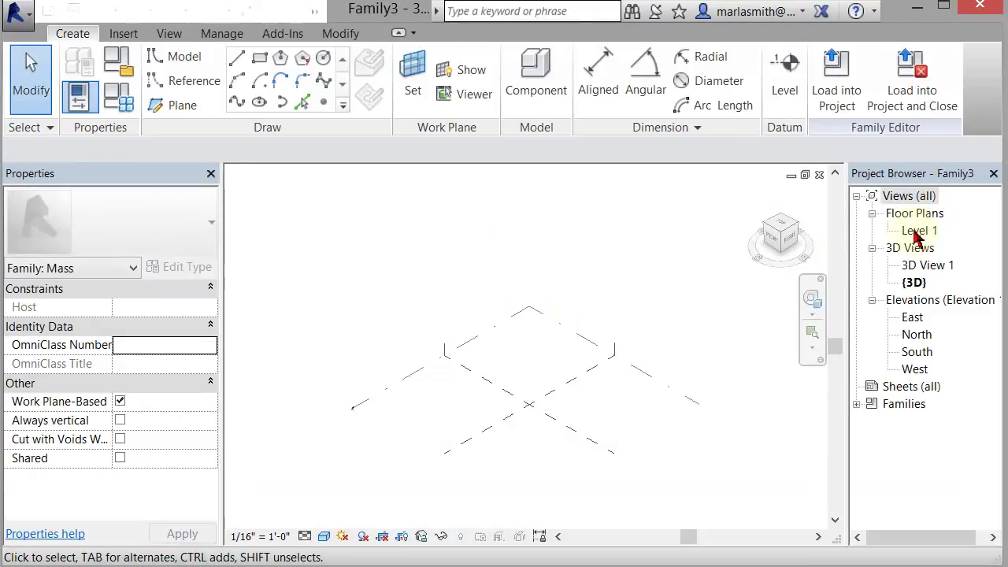
double_click(917, 231)
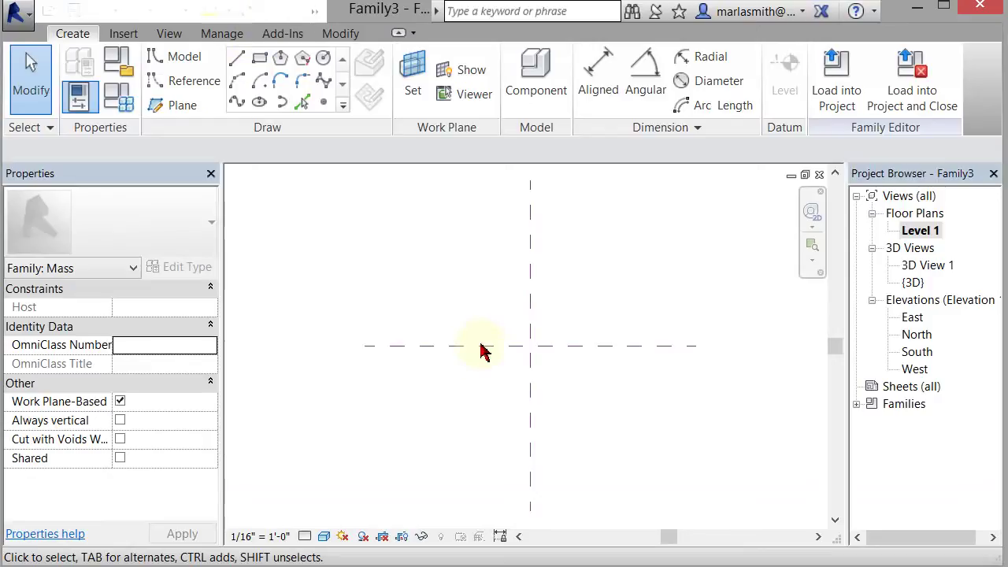
key("3")
key("d")
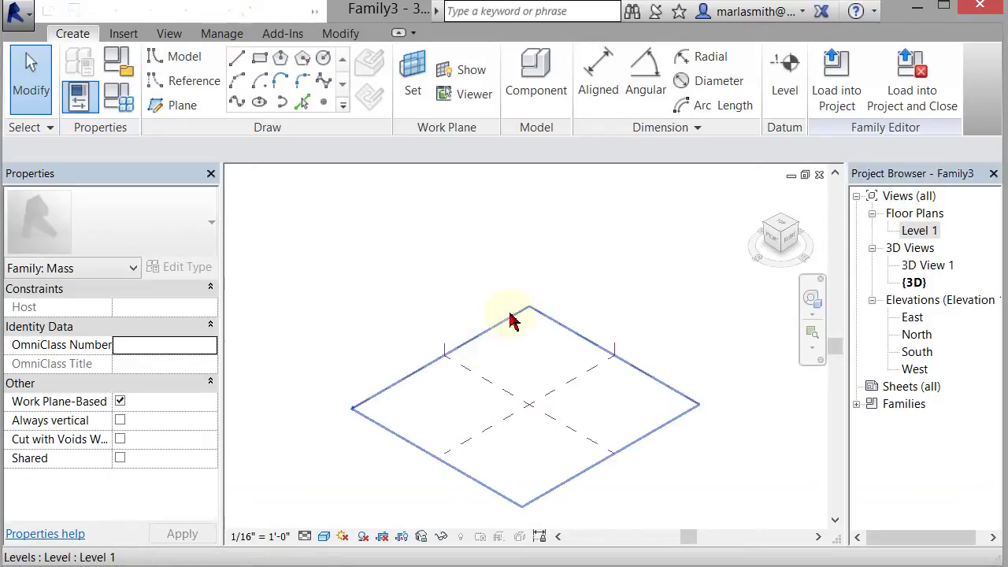
Step: Copy Level 1 upward in the 3D view and set the copied level's height above it to 60 feet
left_click(513, 323)
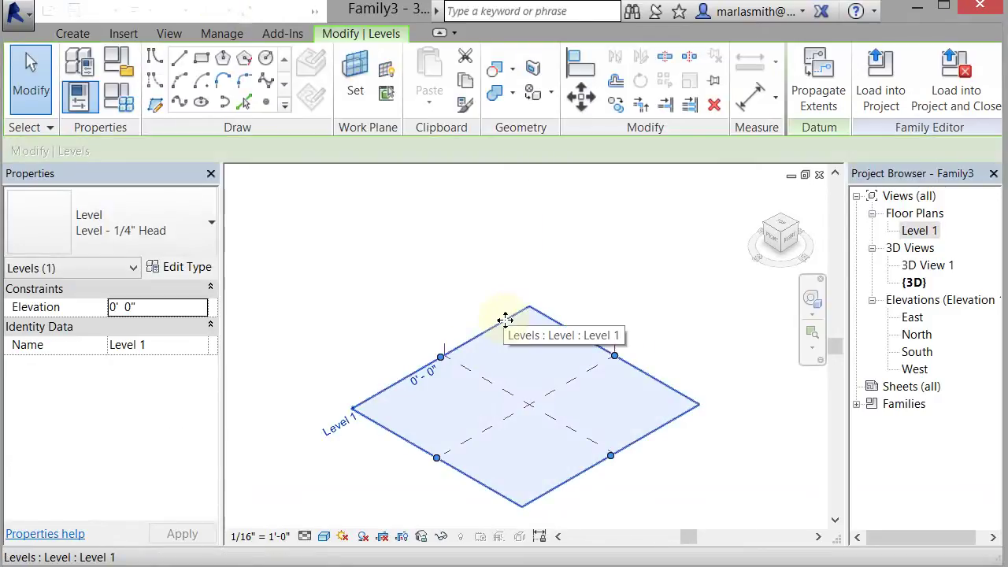
left_click_drag(501, 311, 499, 279, "ctrl")
left_click(377, 394)
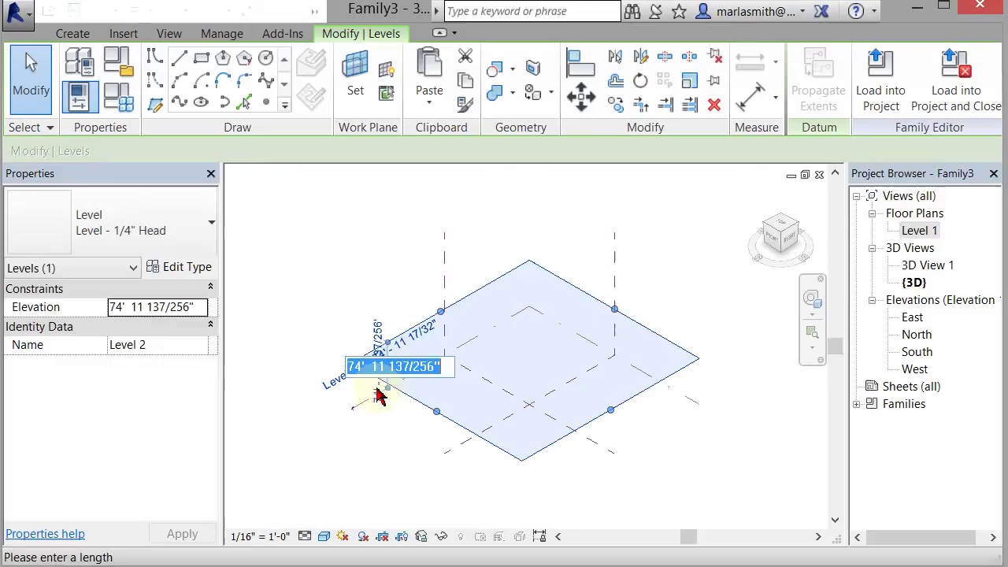
type("60")
key("Return")
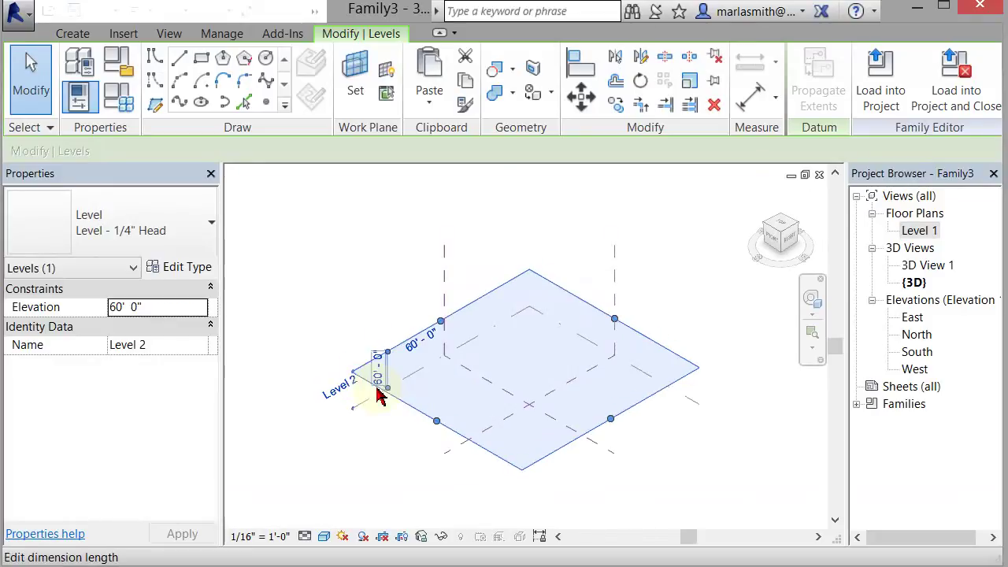
left_click(380, 269)
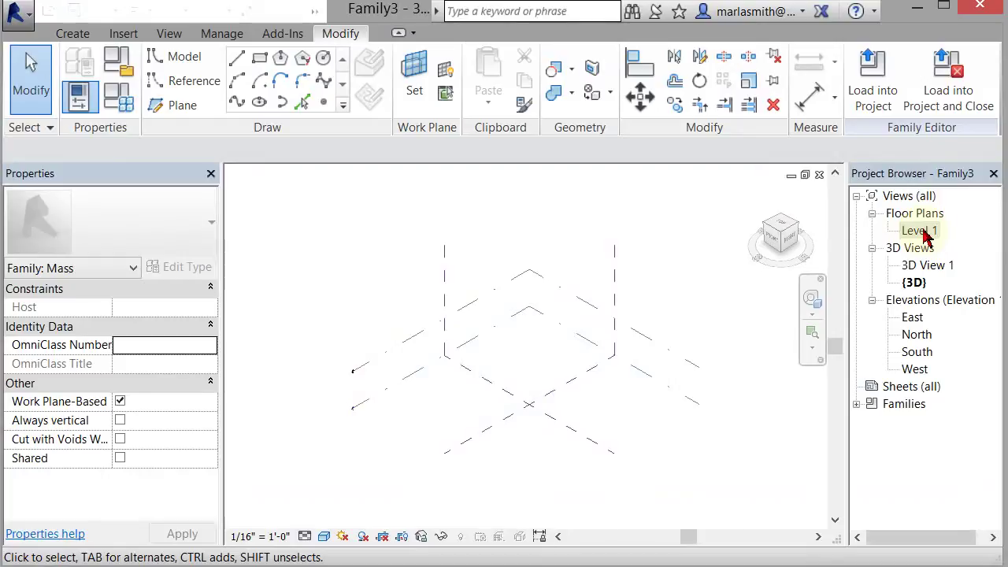
Step: In the Level 1 plan, draw a semicircular reference-line arc of 56' radius below the horizontal plane, centered on the reference planes' intersection
double_click(922, 232)
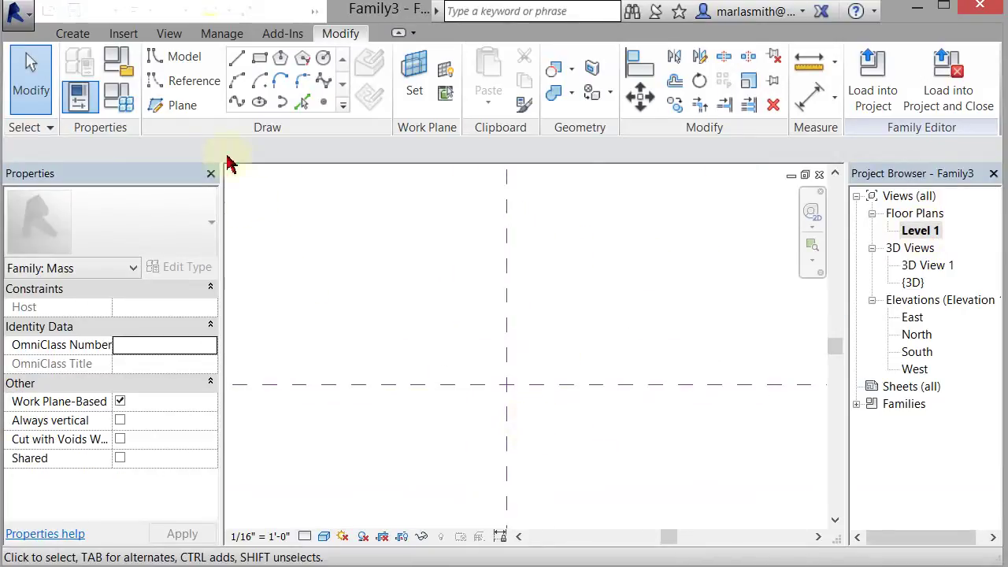
left_click(195, 82)
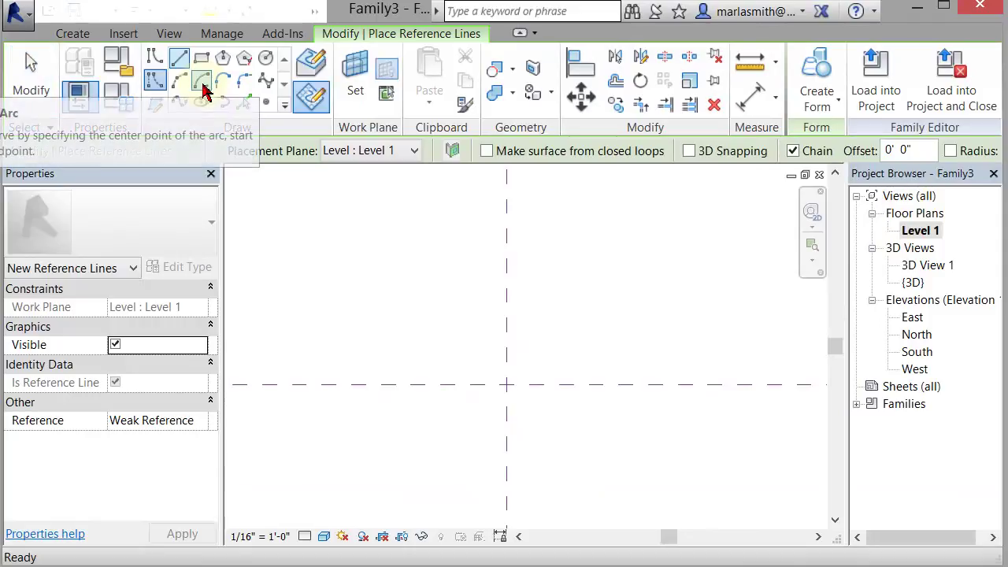
left_click(203, 84)
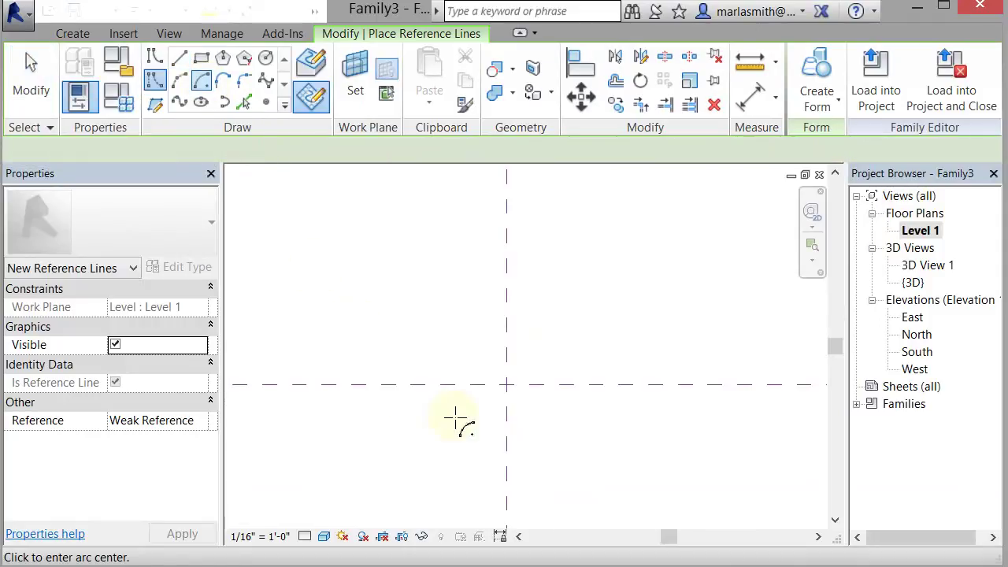
left_click(506, 384)
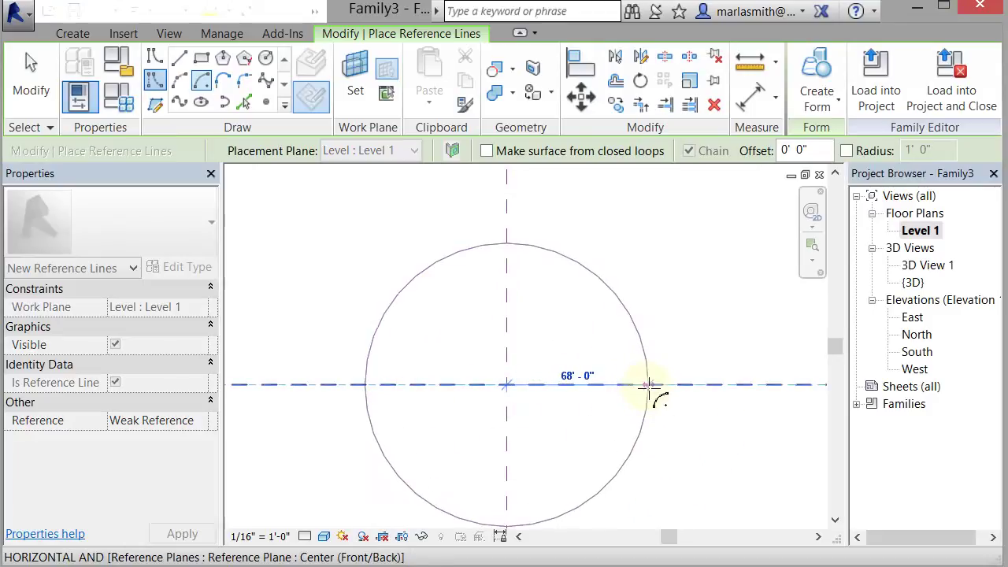
left_click(623, 385)
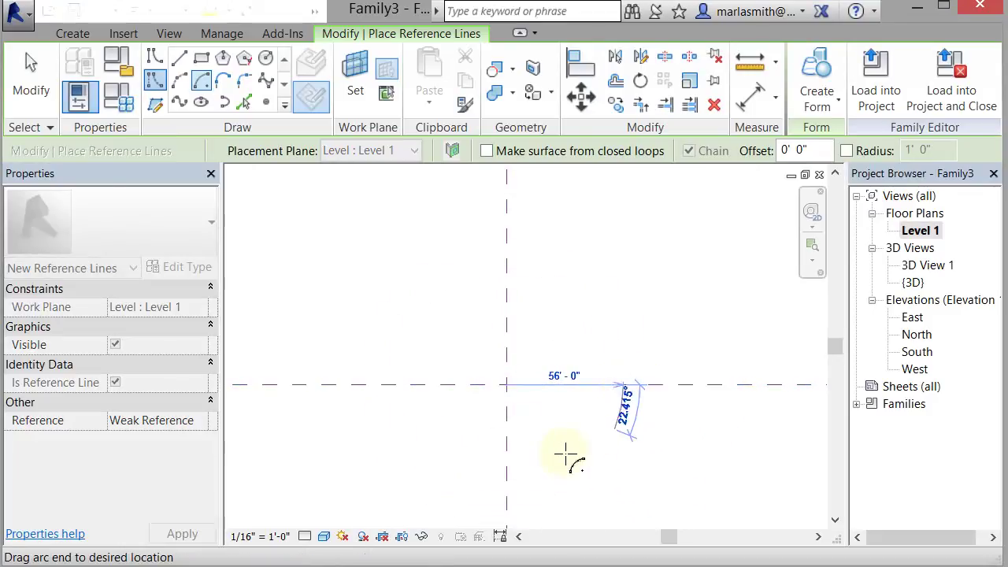
left_click(374, 387)
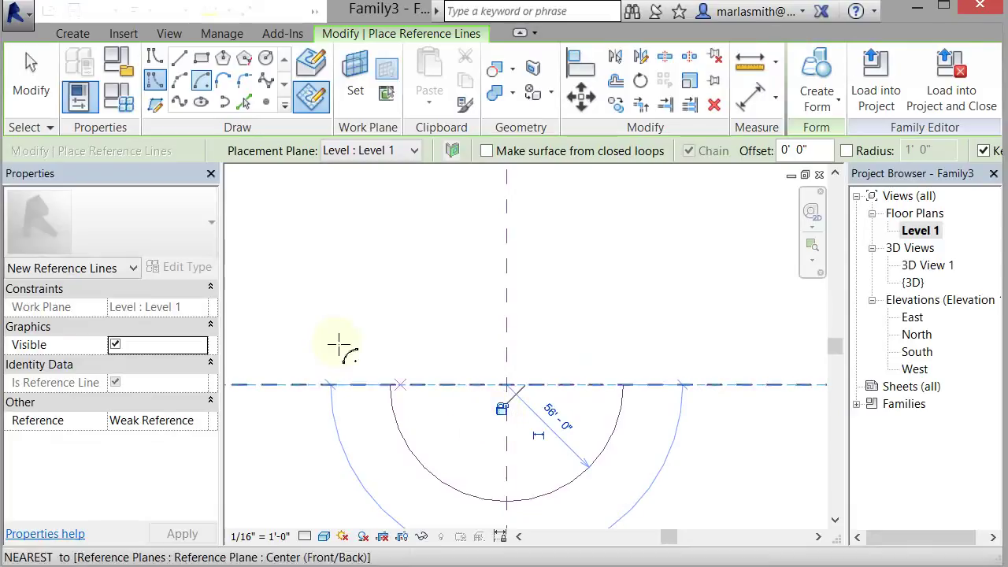
left_click(31, 89)
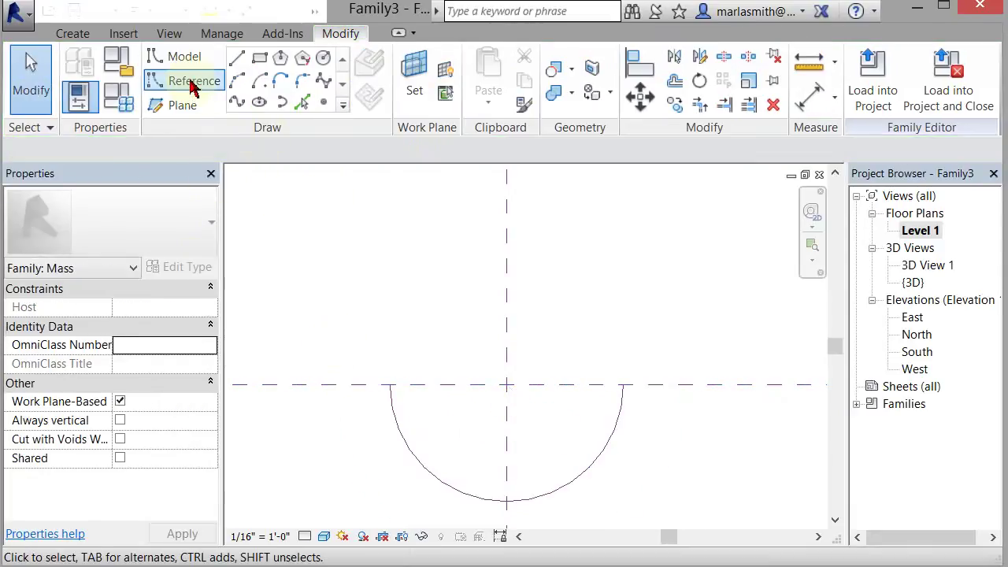
Step: With Level 2 as placement plane, draw a concentric center-ends reference arc of 16' radius, spanning 180° below the horizontal plane
left_click(191, 84)
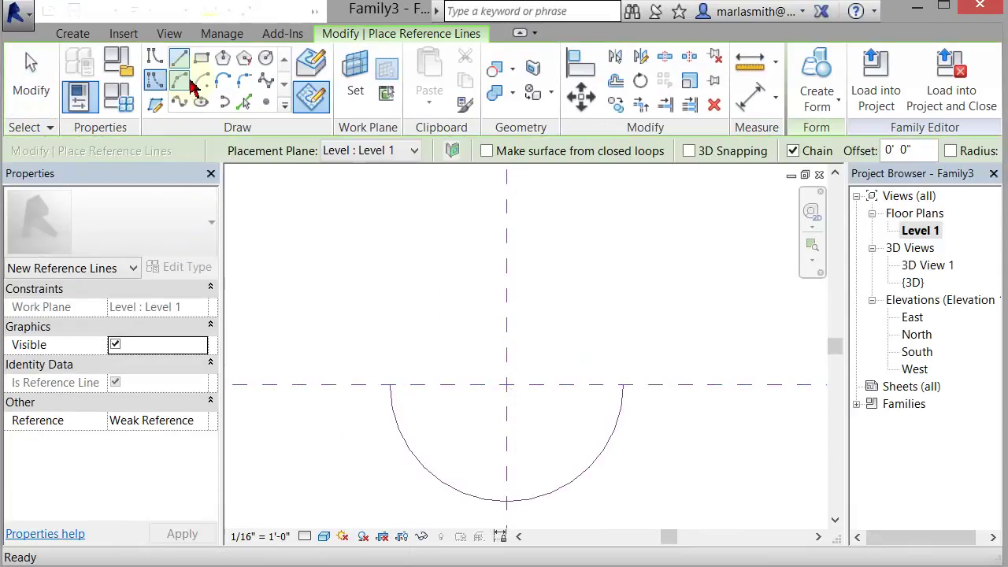
left_click(394, 150)
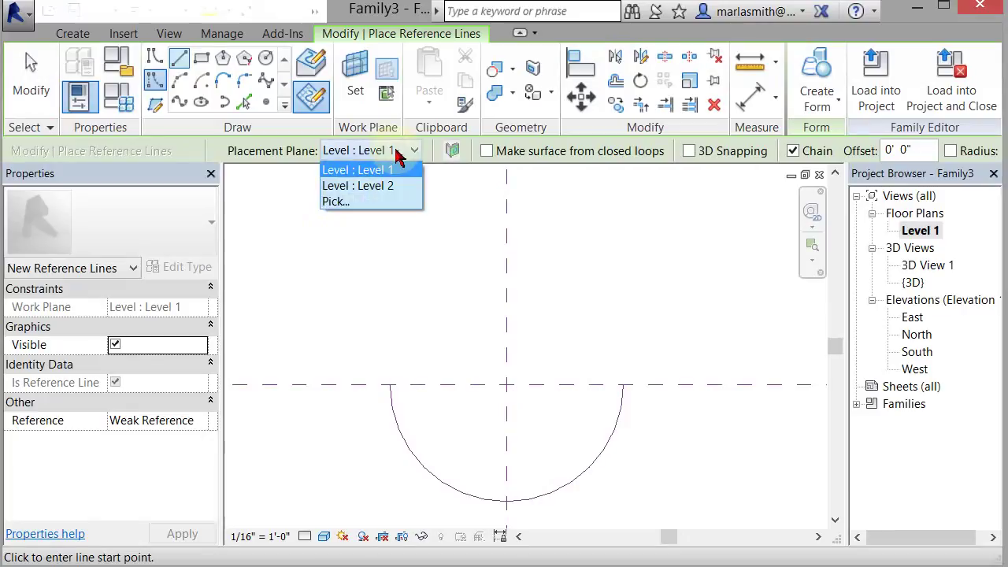
left_click(396, 189)
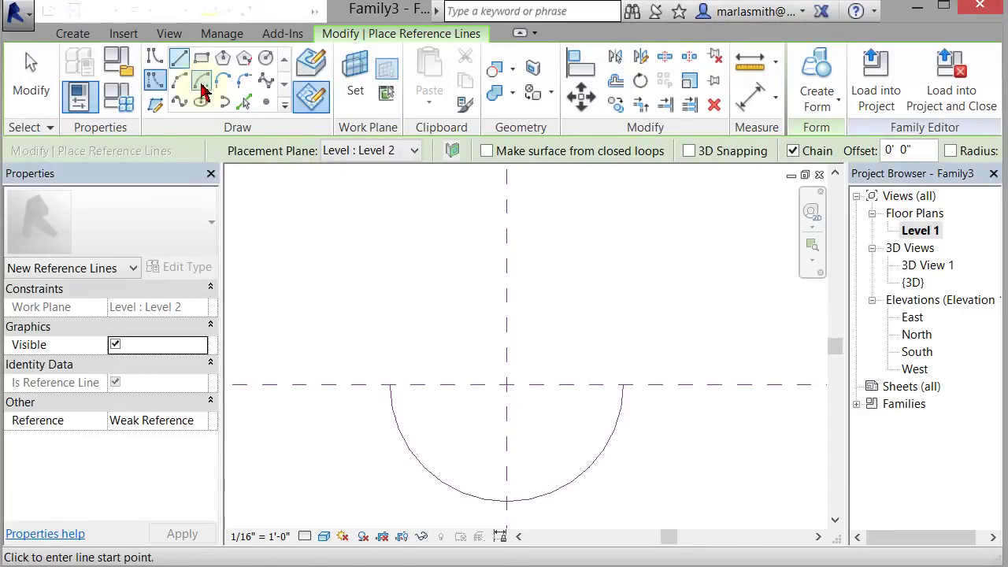
left_click(200, 82)
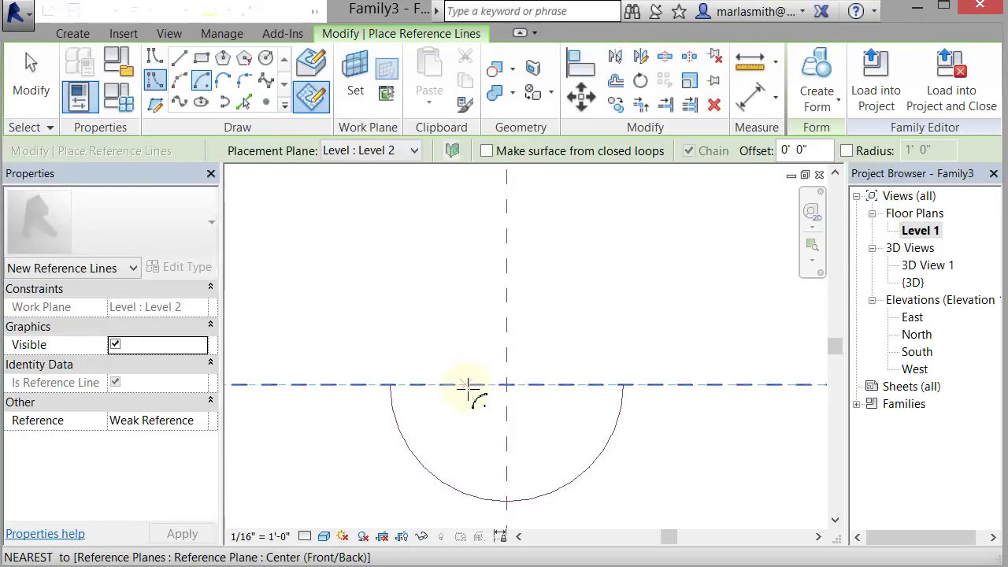
left_click(506, 384)
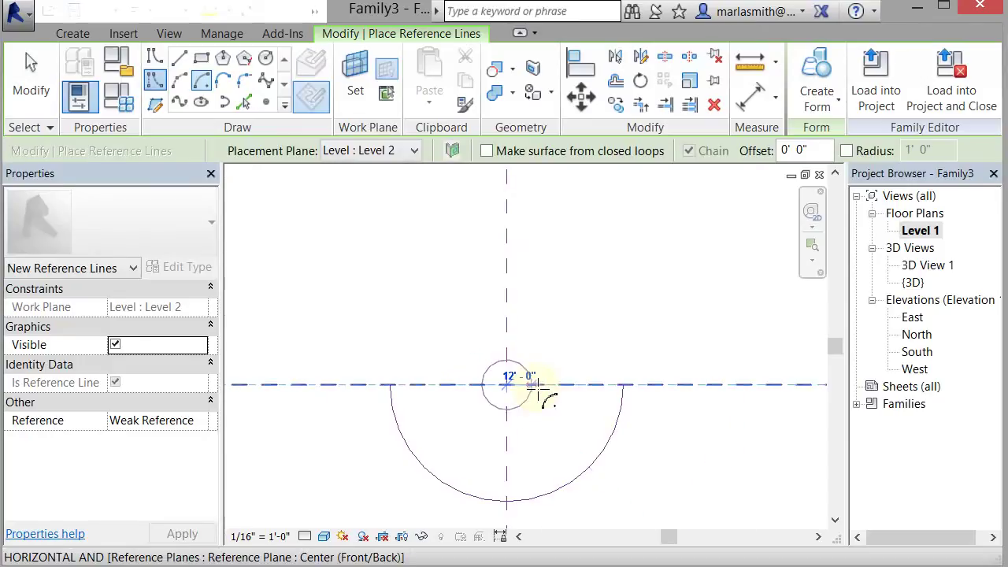
left_click(542, 385)
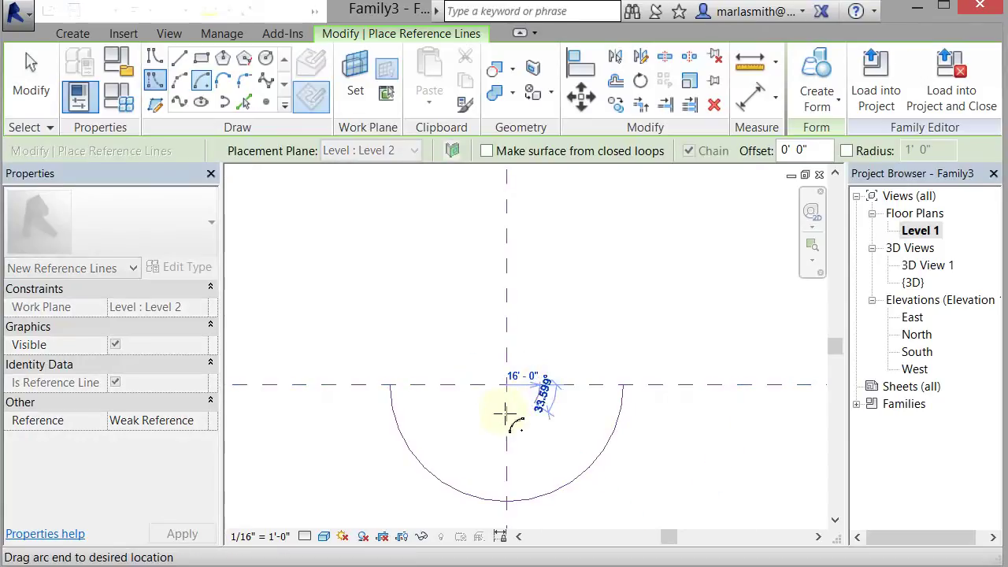
left_click(470, 385)
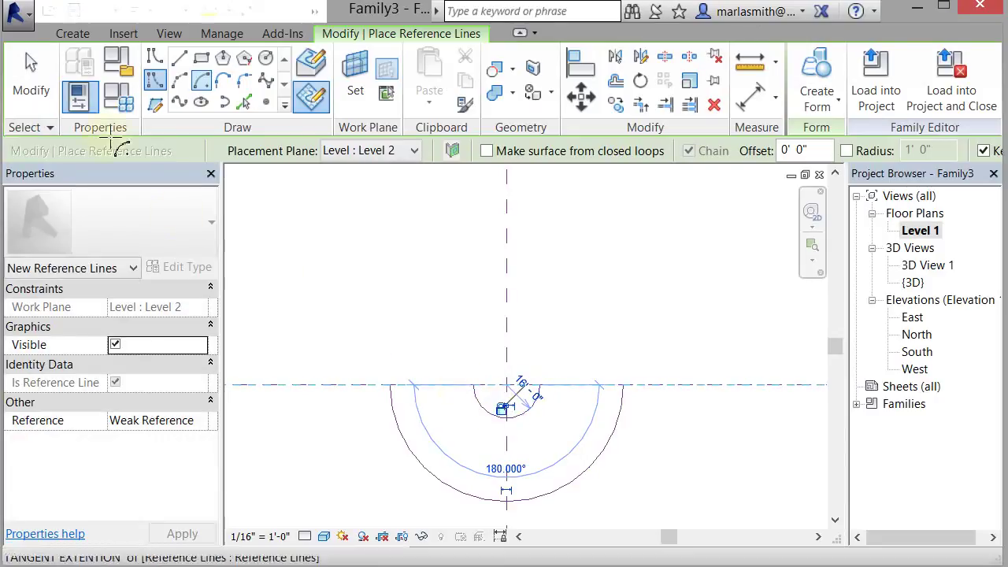
left_click(30, 79)
key("Escape")
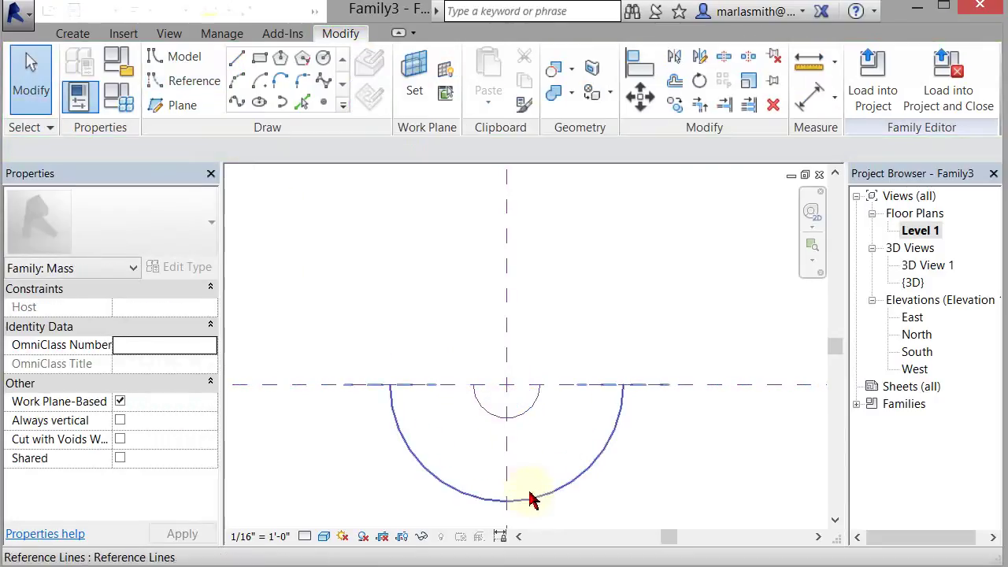
Step: Make the temporary radius dimensions of both the large and the small reference arcs permanent
left_click(519, 419)
scroll(519, 419, "up", 2)
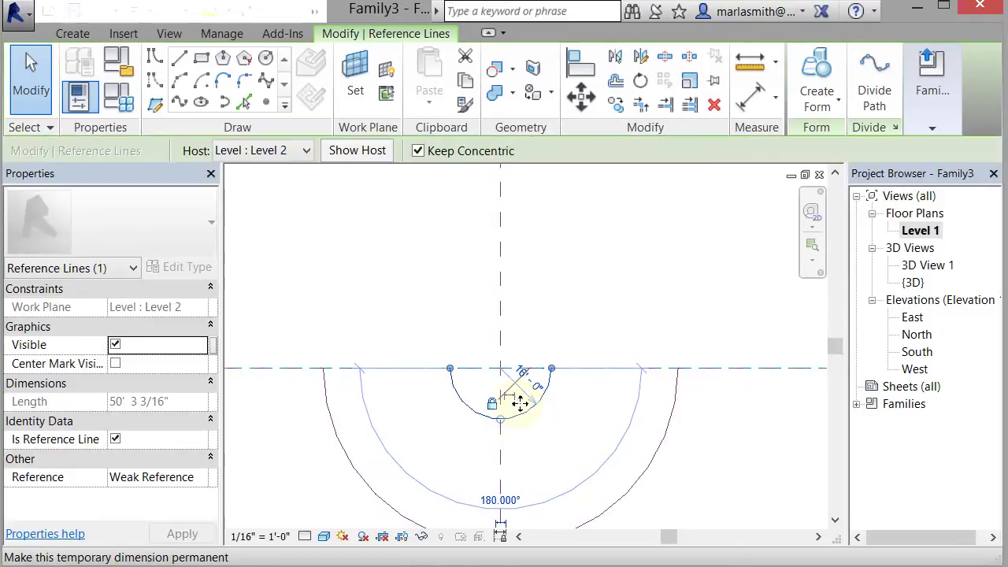
left_click(525, 286)
scroll(524, 286, "down", 1)
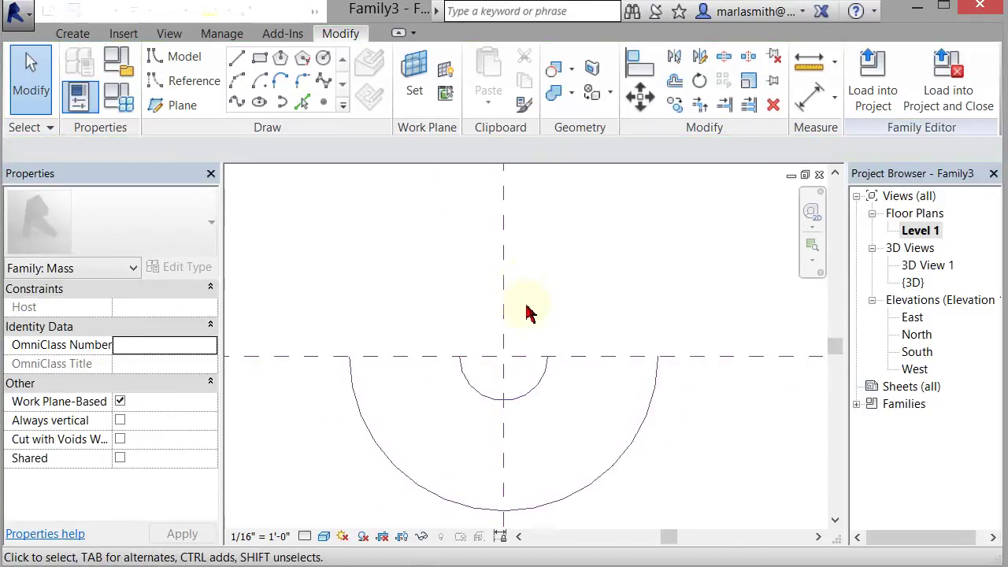
left_click(538, 502)
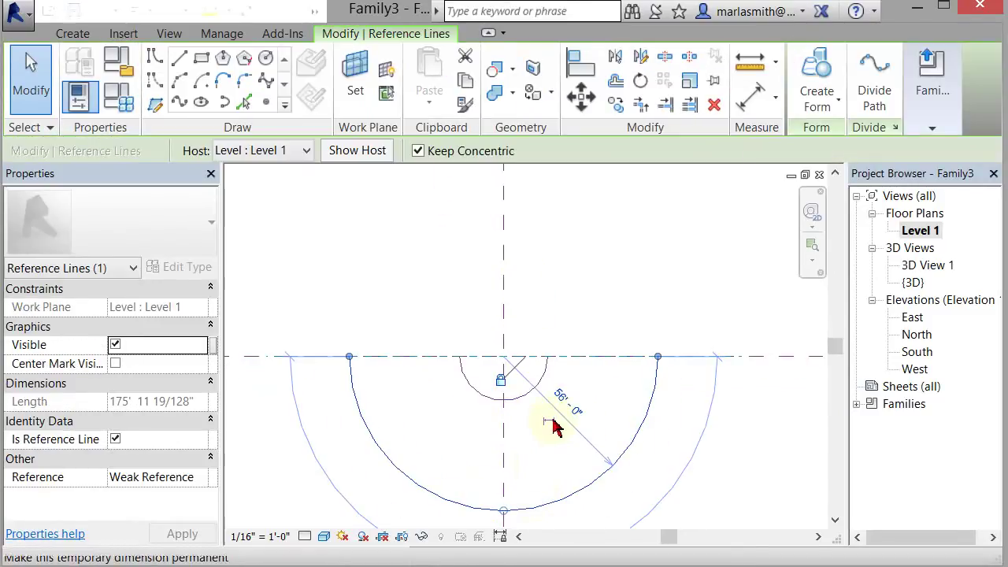
left_click(520, 435)
scroll(515, 403, "up", 1)
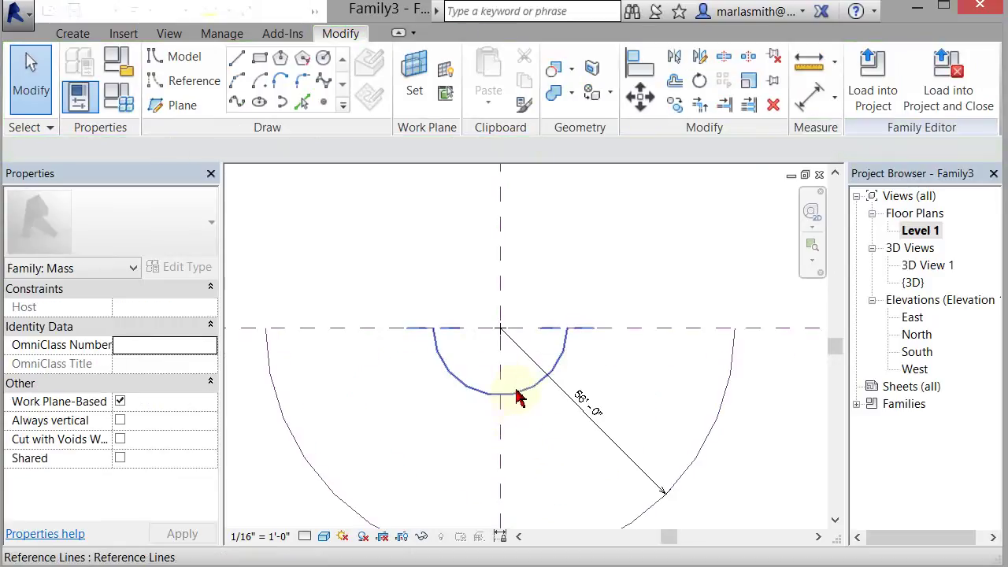
left_click(517, 394)
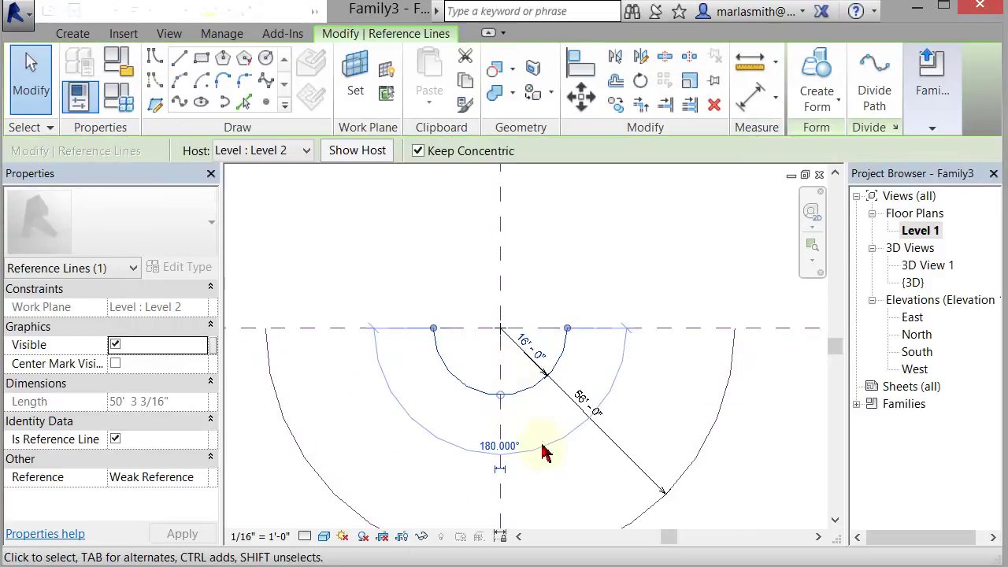
left_click(555, 485)
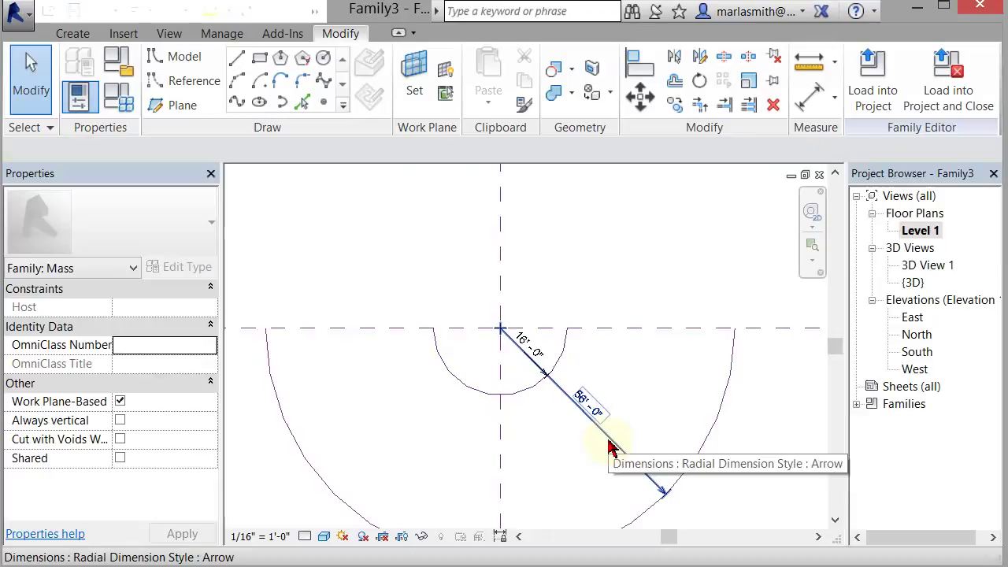
Step: Label the large arc's radius dimension with a new family type parameter named R LARGE
left_click(612, 447)
left_click(457, 150)
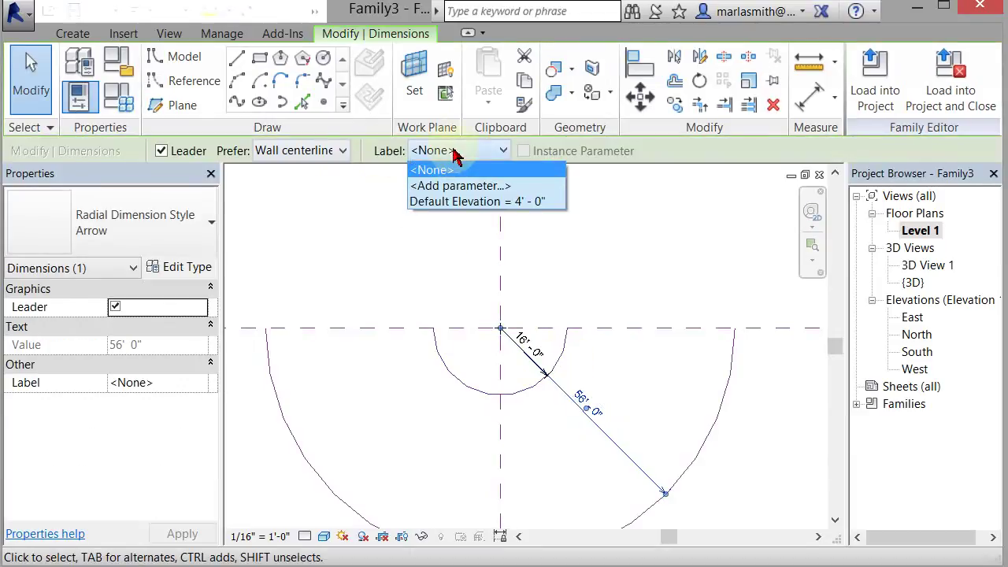
left_click(460, 183)
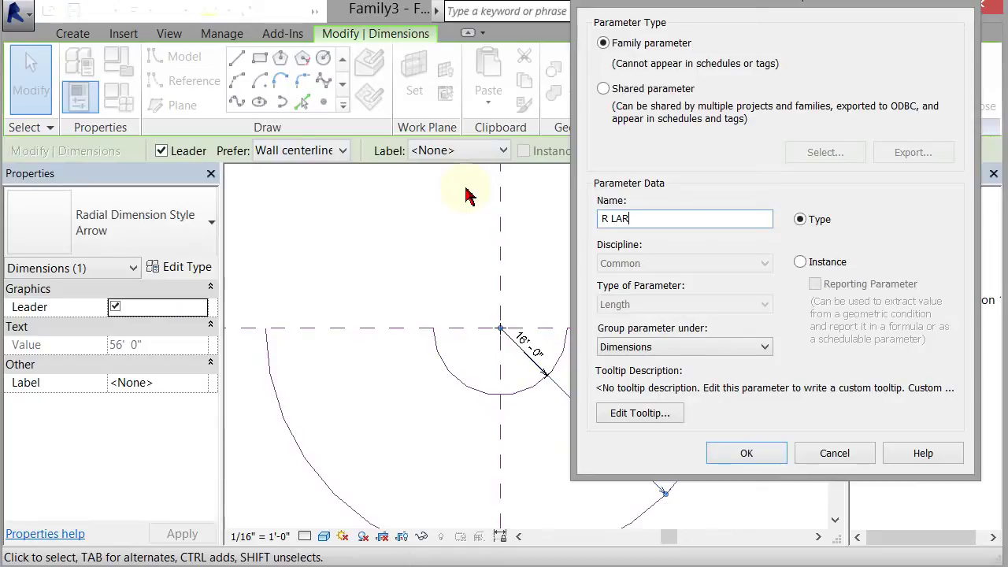
key("Return")
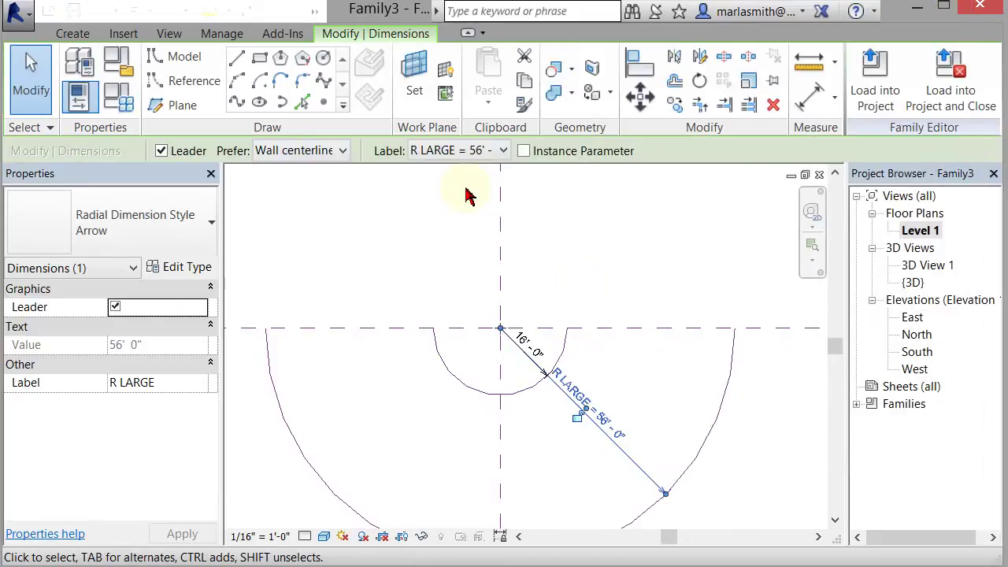
left_click(625, 400)
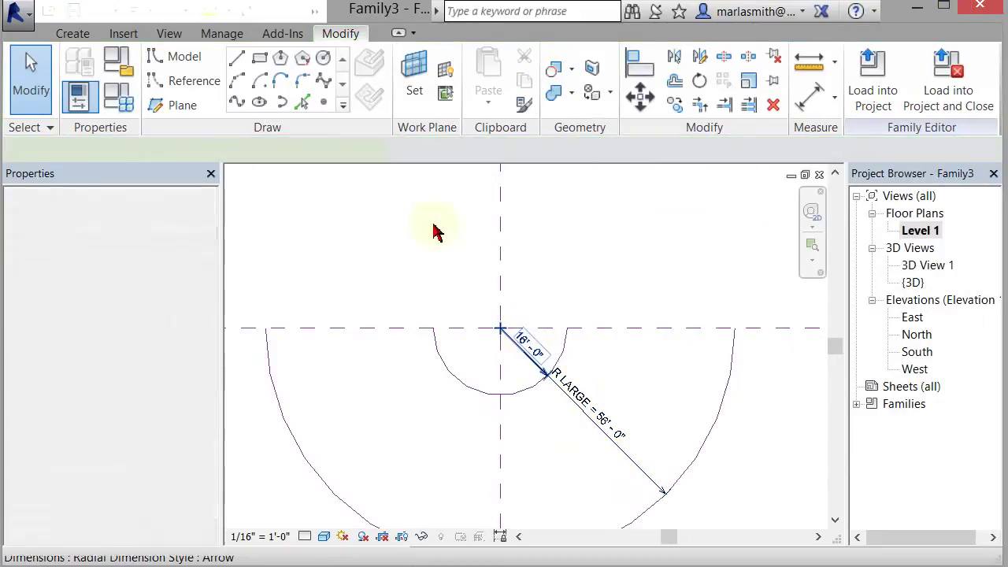
Step: Label the small arc's radius dimension with a new family type parameter named R SMALL
left_click(526, 345)
left_click(479, 152)
left_click(480, 189)
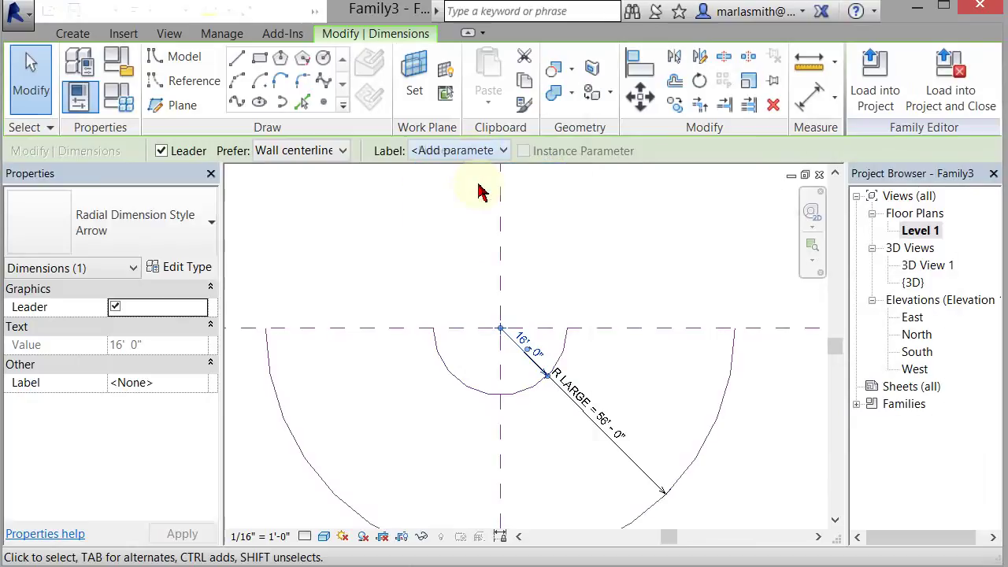
type("R SMAL")
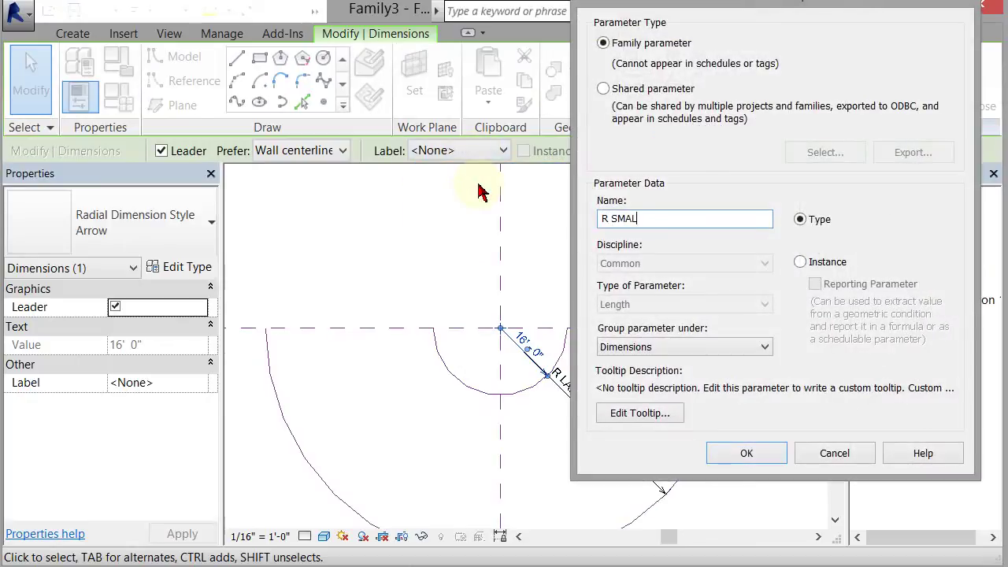
type("L")
key("Return")
left_click(398, 244)
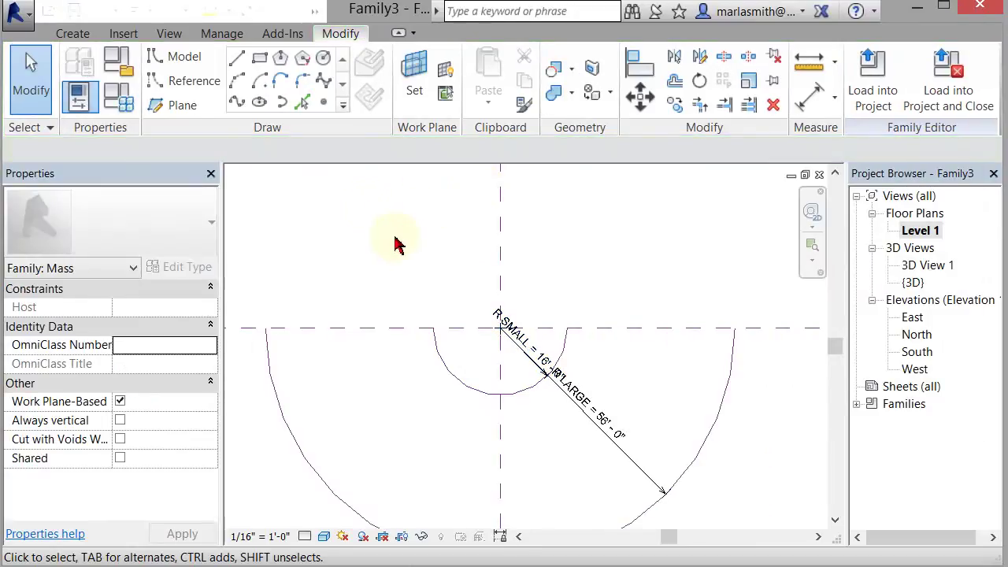
Step: In the 3D view, create a form from the small Level 2 arc and the large Level 1 arc
key("3")
key("d")
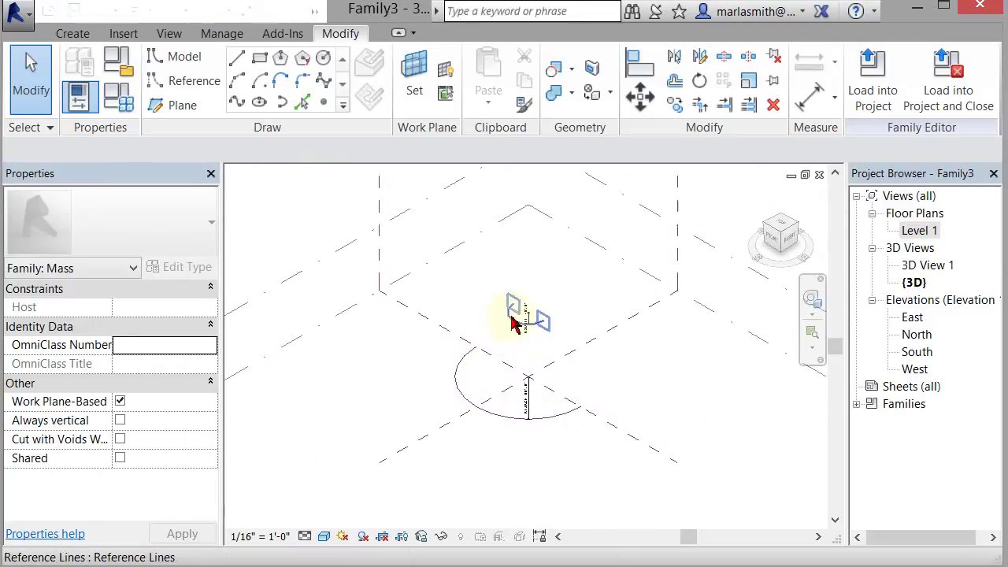
left_click(508, 428)
left_click(509, 428, "ctrl")
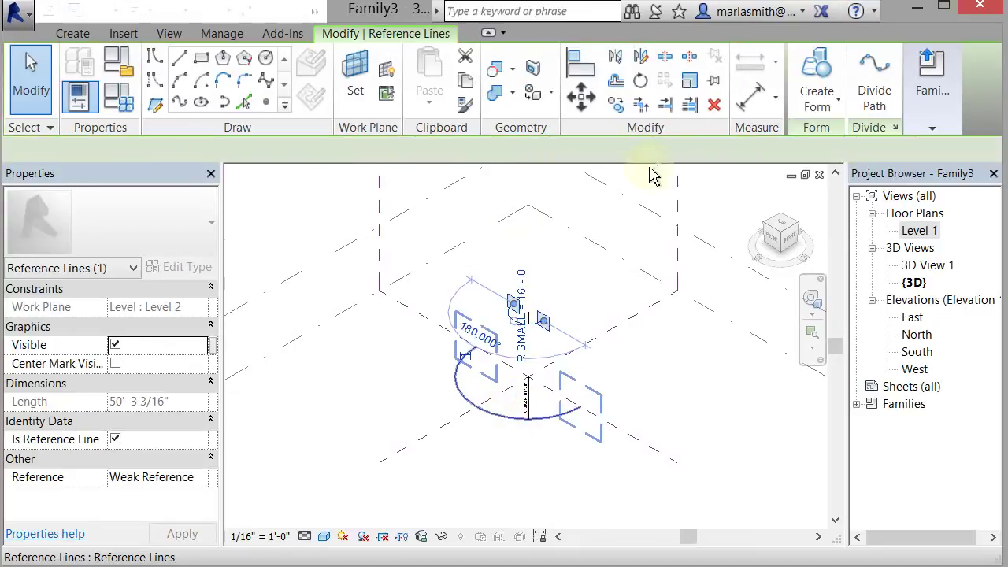
left_click(713, 75)
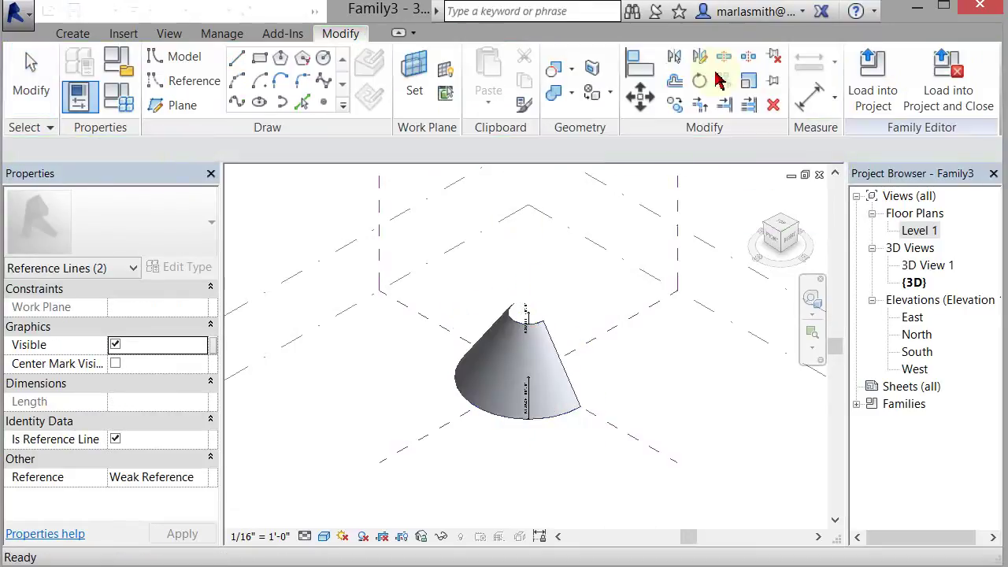
middle_click_drag(673, 398, 638, 455, "shift")
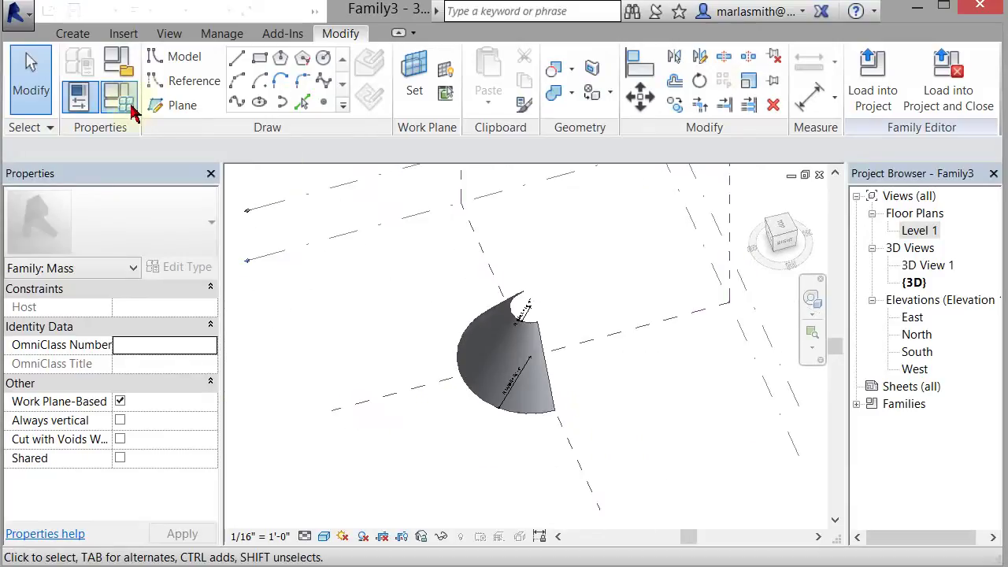
Step: In the family types, give the R SMALL parameter the formula 0.25 * R LARGE
left_click(128, 103)
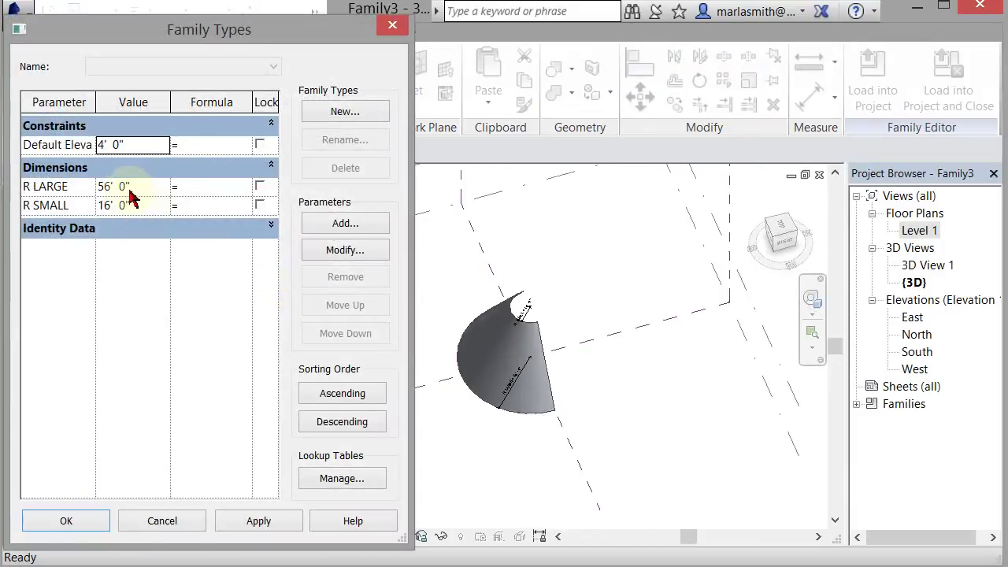
left_click(210, 208)
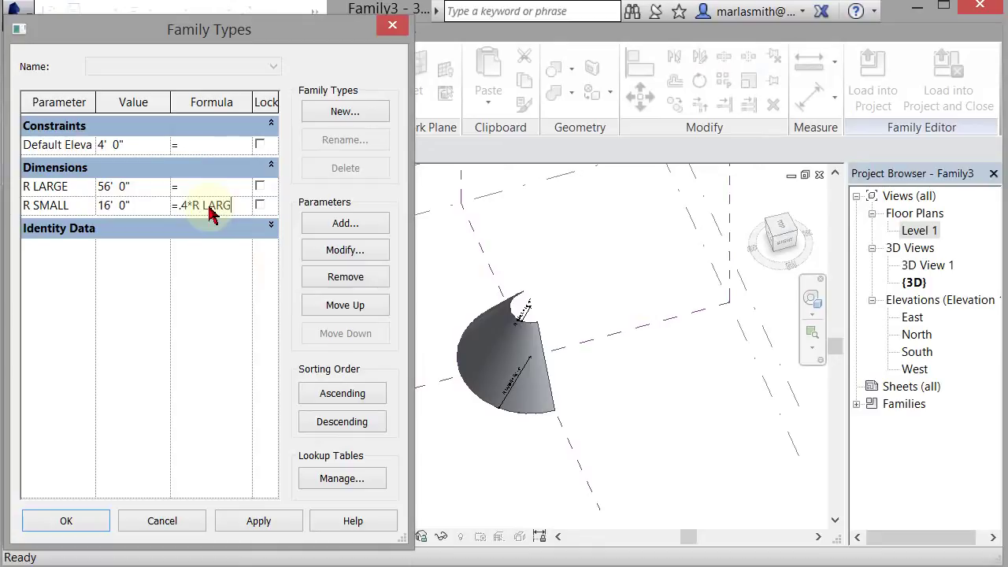
type("E")
key("Tab")
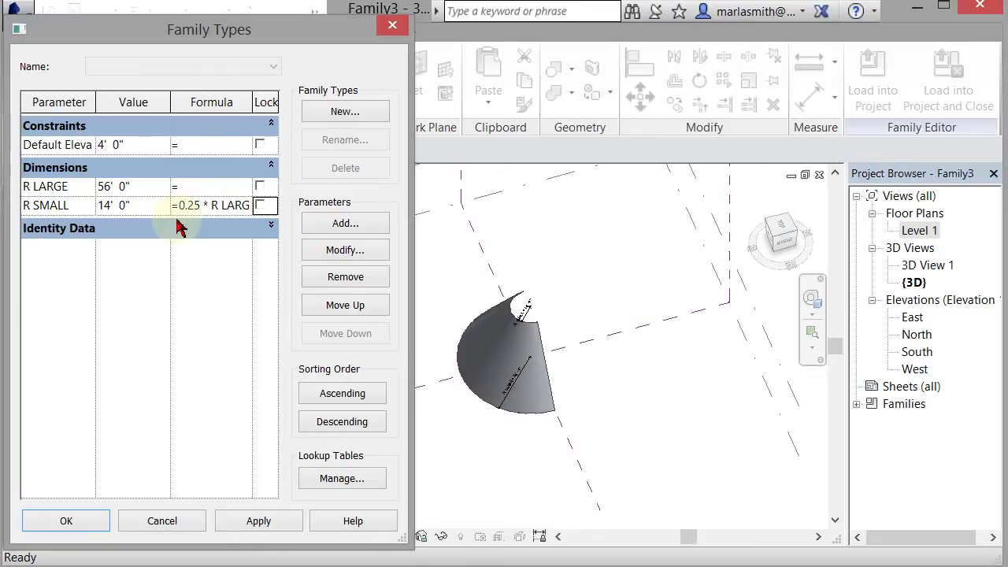
left_click(65, 520)
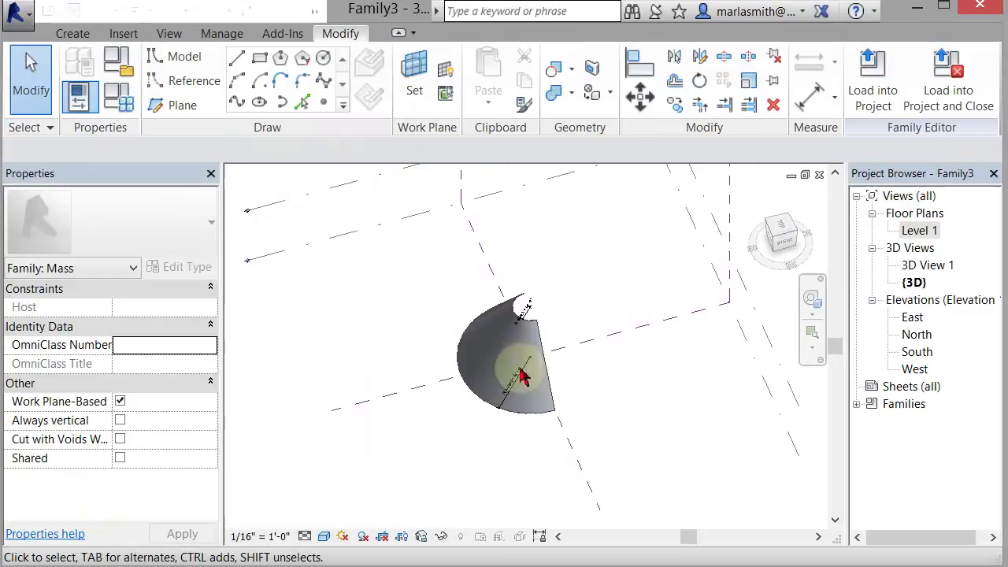
Step: Set the R LARGE parameter to 70' in the family types and apply it to the form
middle_click_drag(628, 290, 504, 358, "shift")
left_click(126, 101)
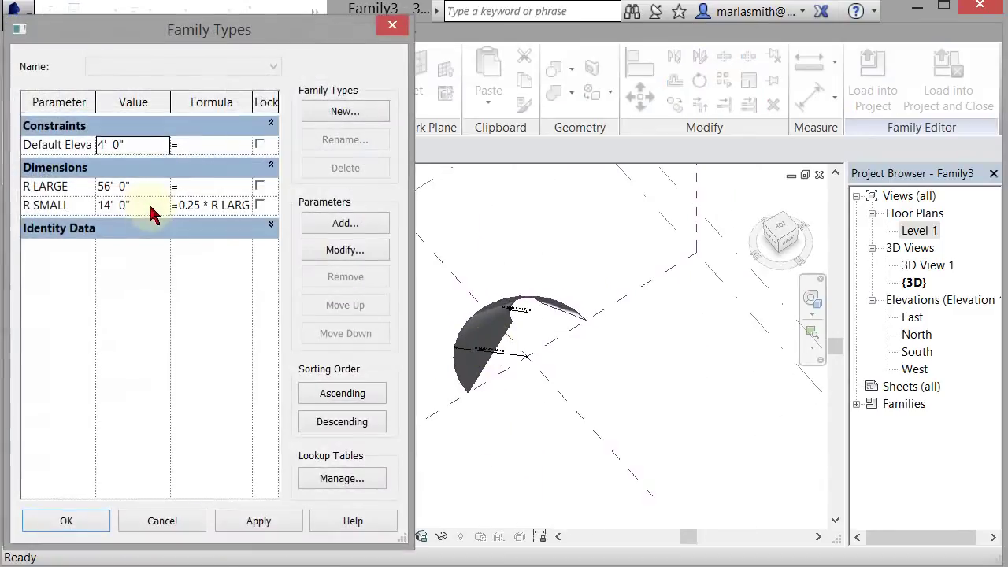
left_click(146, 189)
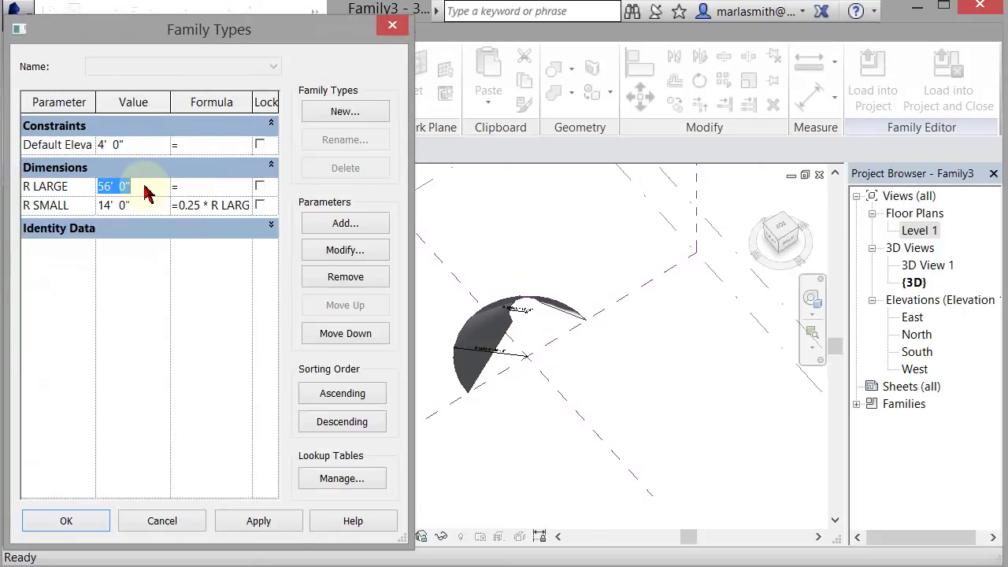
type("70")
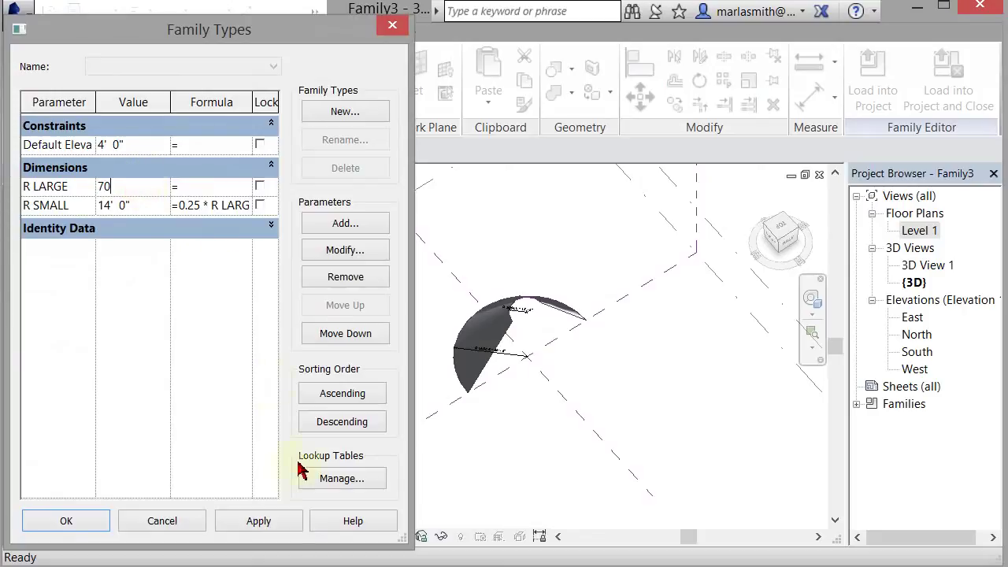
left_click(85, 522)
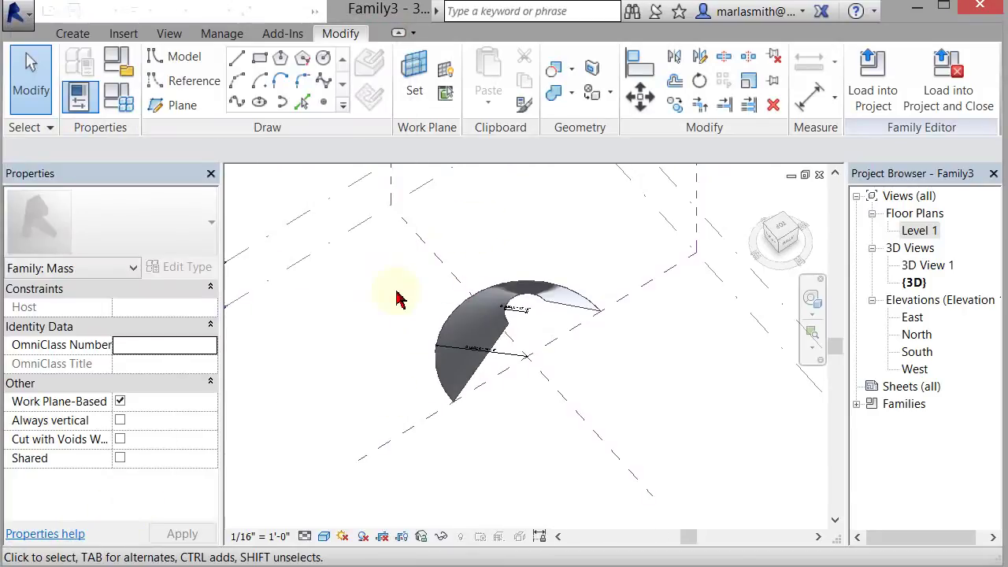
middle_click_drag(377, 311, 536, 378, "shift")
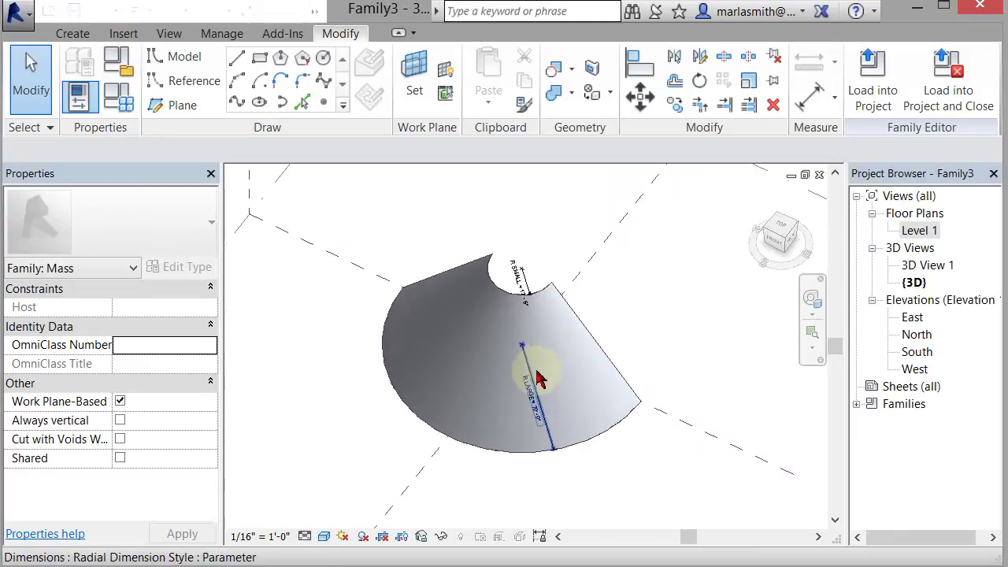
Step: Divide the curved surface of the conical form into a UV grid
left_click(575, 319)
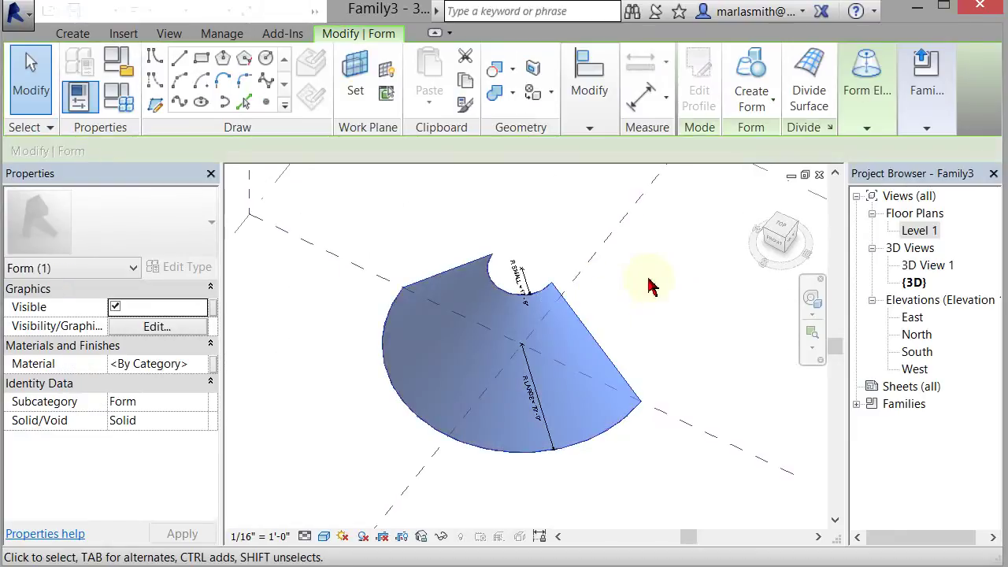
left_click(807, 73)
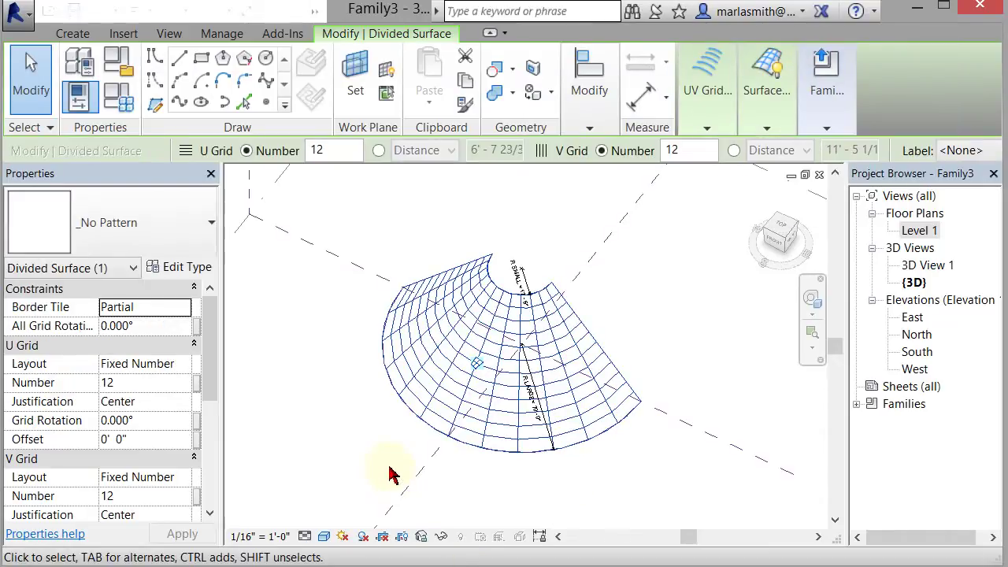
middle_click_drag(391, 474, 396, 439, "shift")
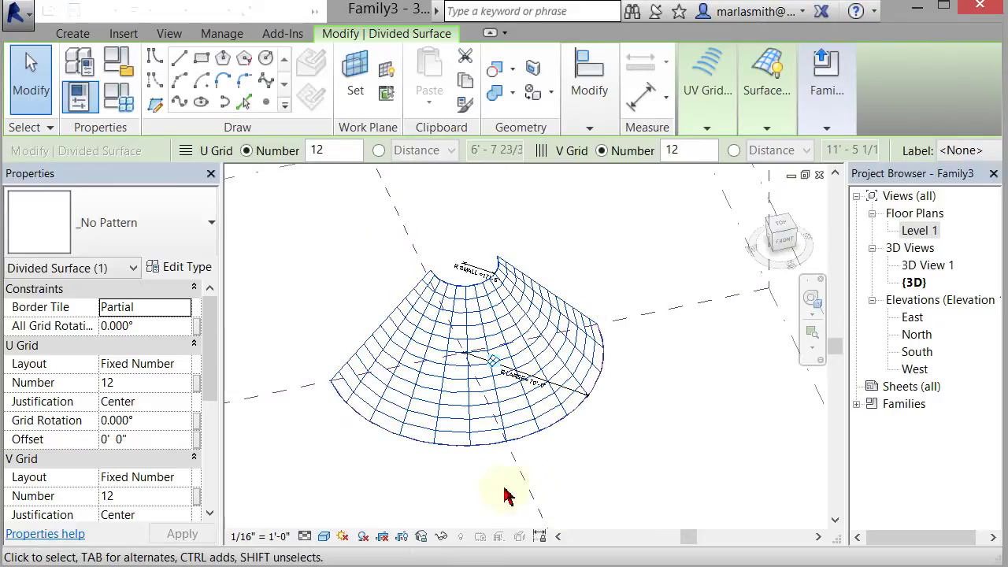
left_click(456, 513)
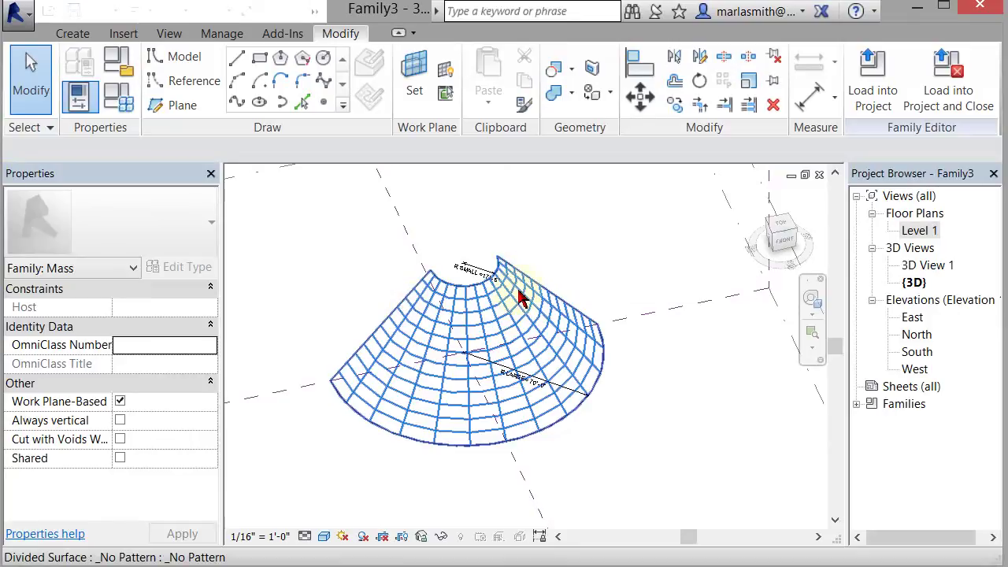
Step: Turn on the display of nodes in the divided surface's surface representation
left_click(540, 282)
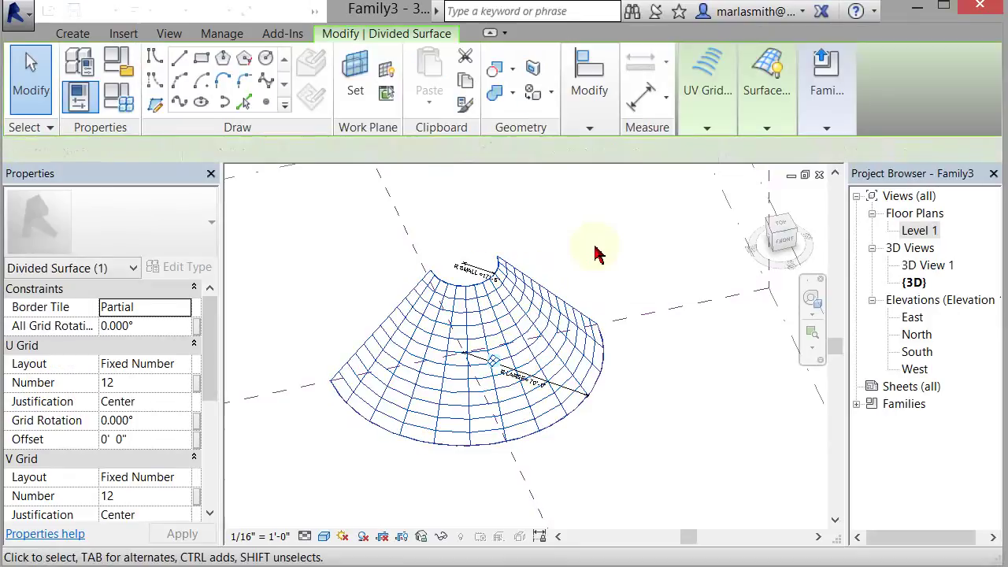
left_click(768, 130)
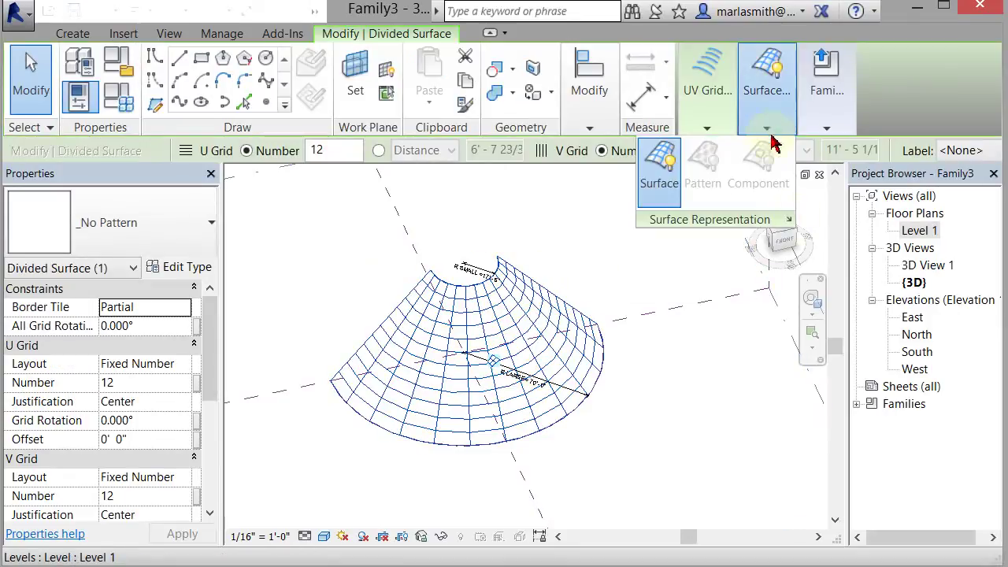
left_click(790, 221)
left_click(377, 296)
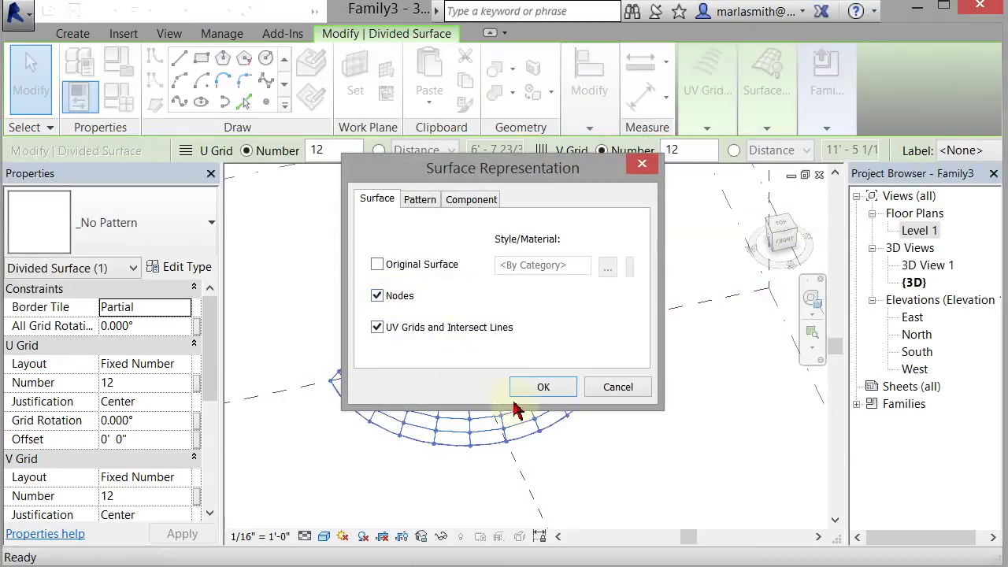
left_click(544, 389)
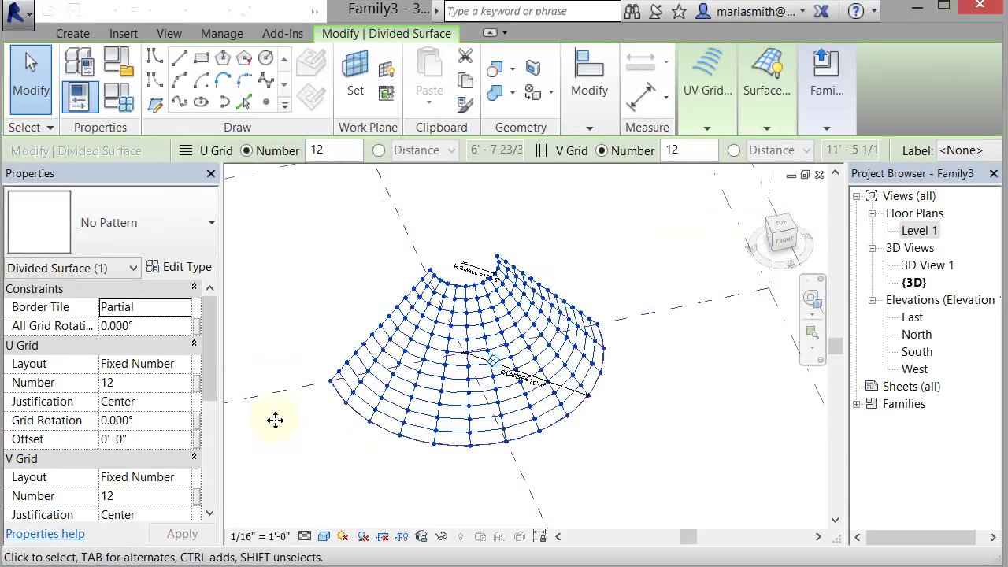
Step: Try a U grid number of 4 on the divided surface and return it to 12
left_click(331, 151)
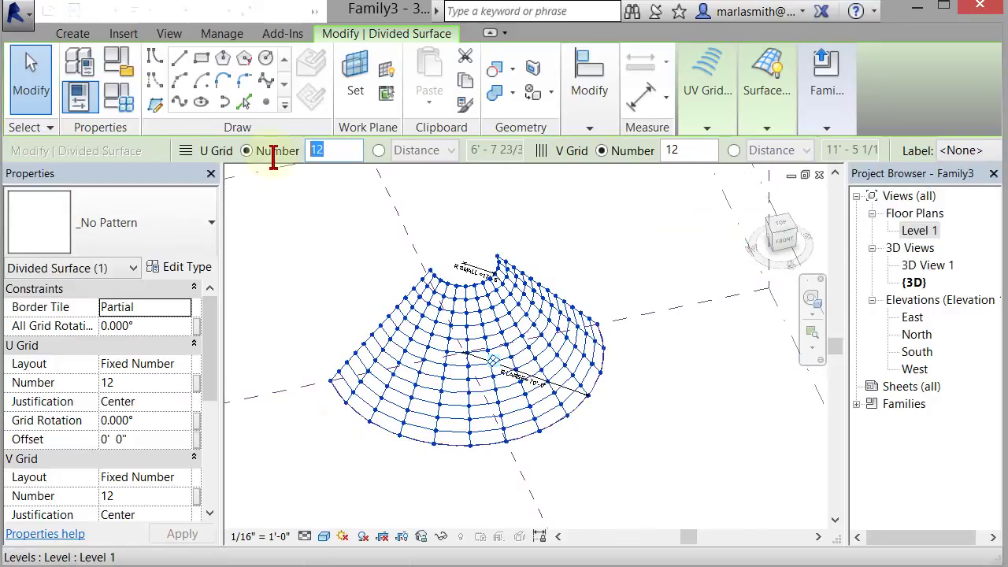
type("4")
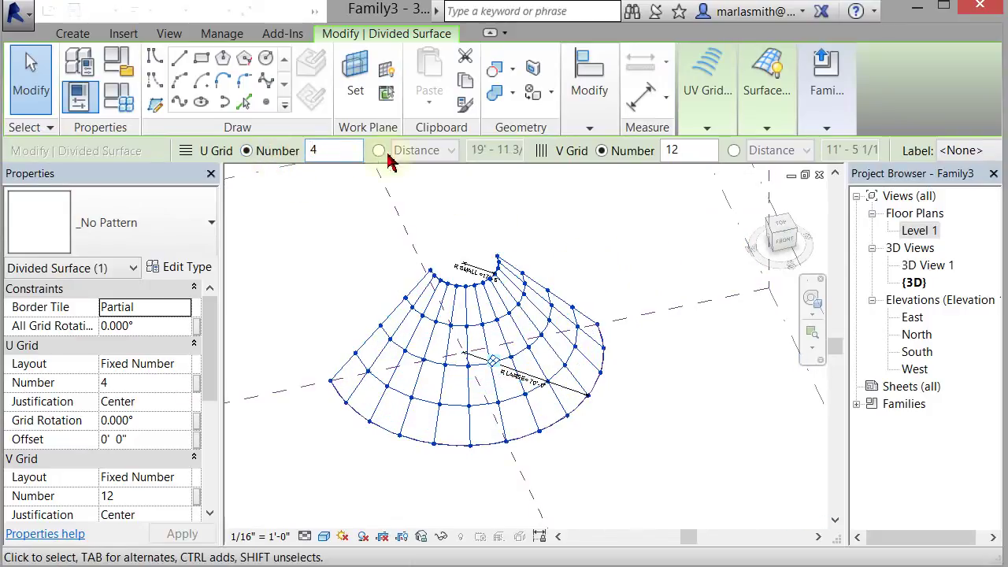
left_click_drag(337, 159, 266, 155)
type("1")
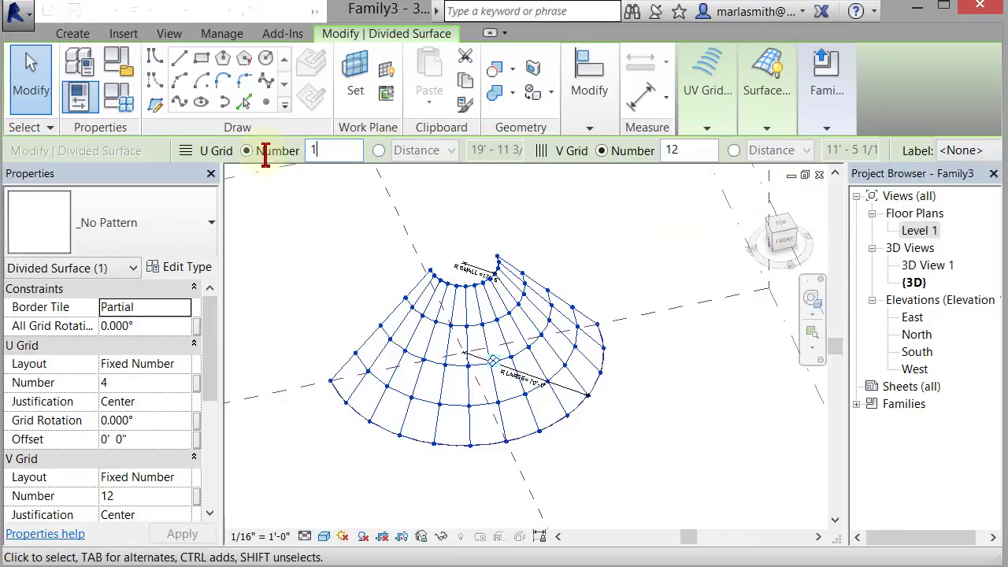
type("2")
key("Return")
Step: Set the divided surface's V grid number to 4 and deselect the surface
left_click_drag(684, 152, 630, 157)
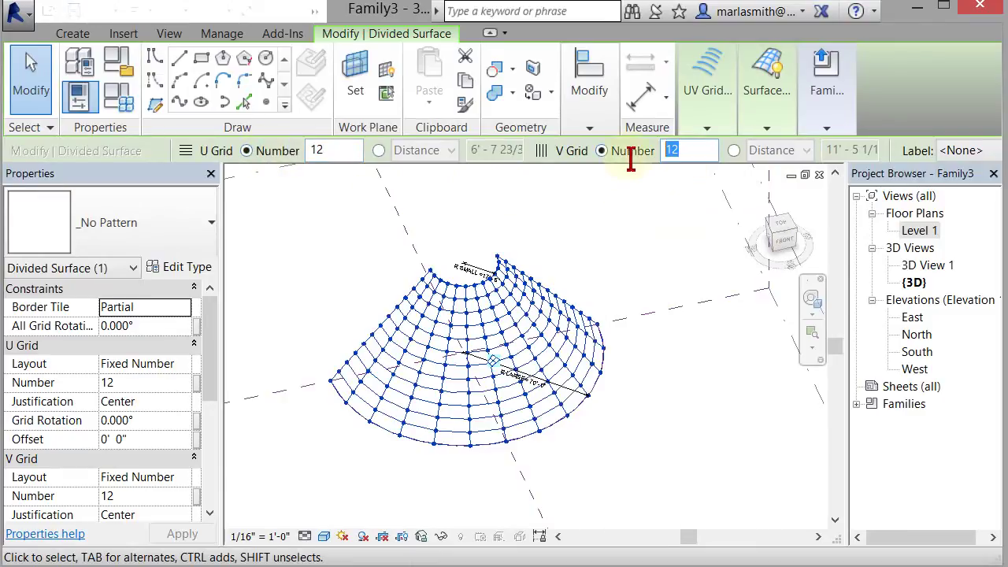
type("4")
key("Return")
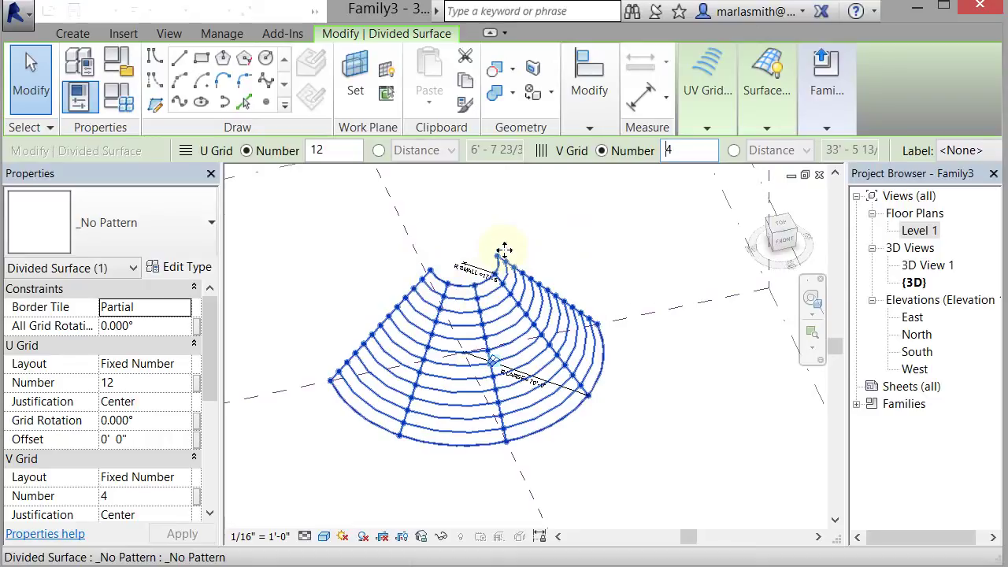
left_click(420, 231)
scroll(268, 248, "up", 2)
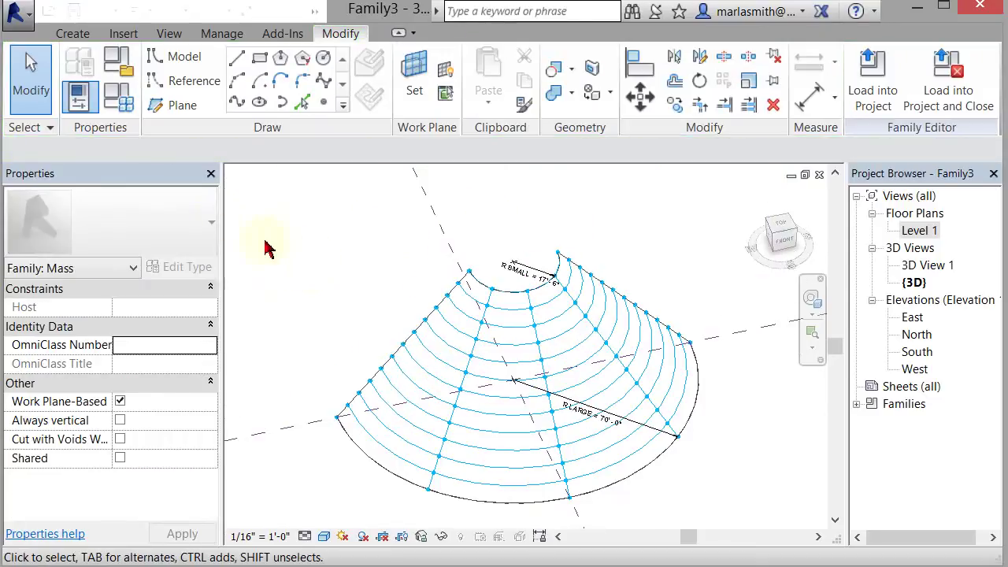
Step: Open the recent family Louver Curved.rfa, inspect its five-point louver, and load it into the mass family
left_click(16, 11)
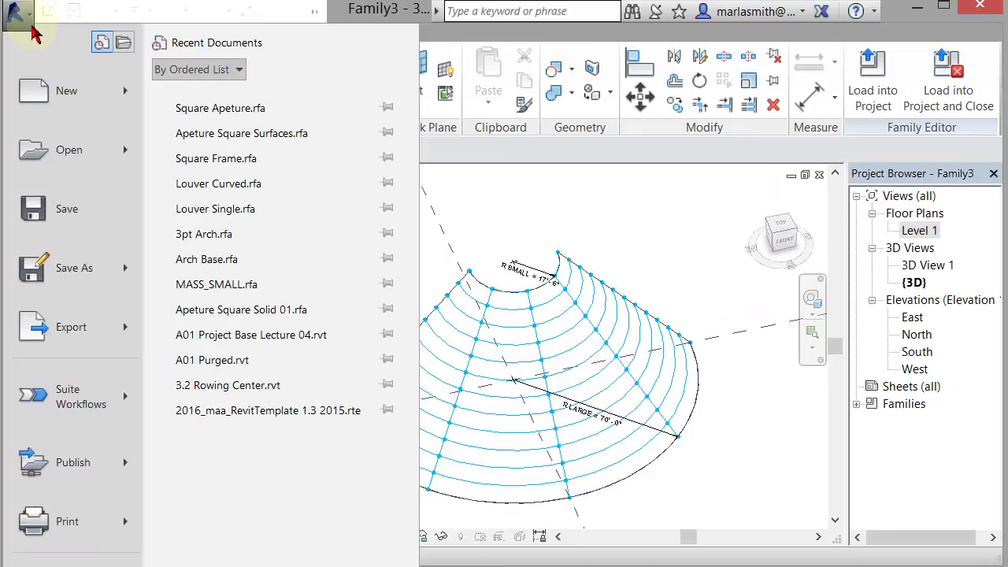
left_click(272, 195)
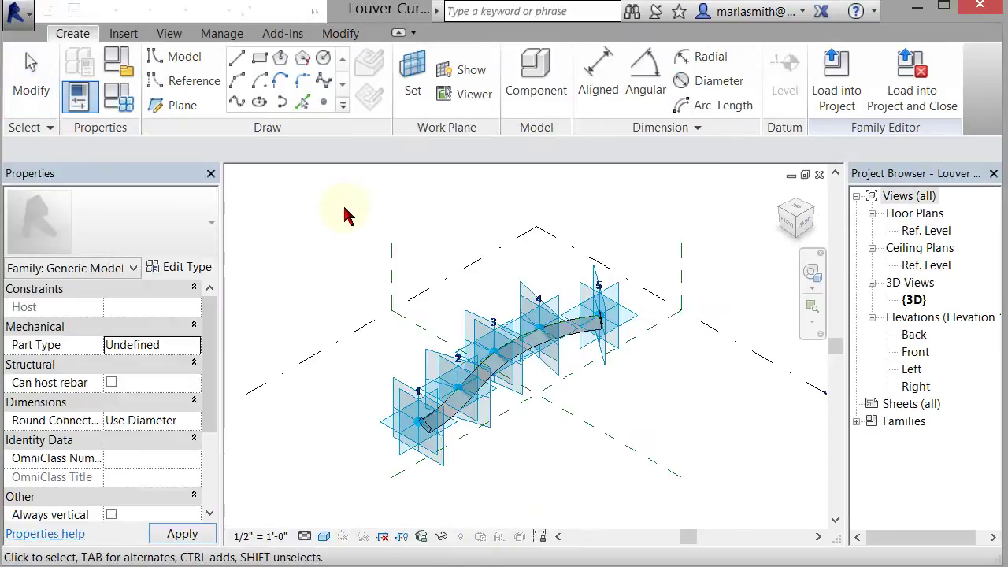
scroll(433, 430, "up", 4)
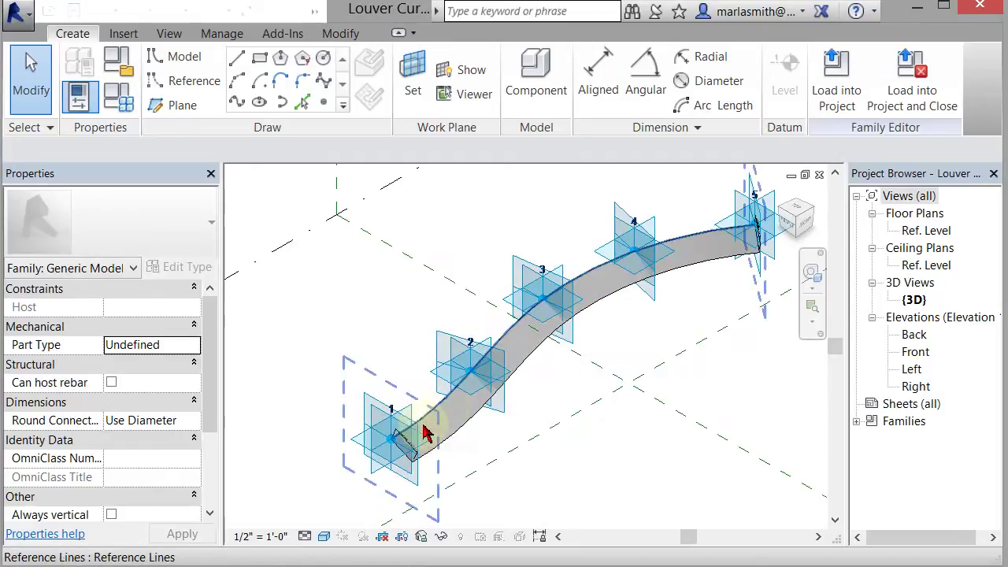
scroll(406, 440, "up", 2)
scroll(422, 378, "down", 5)
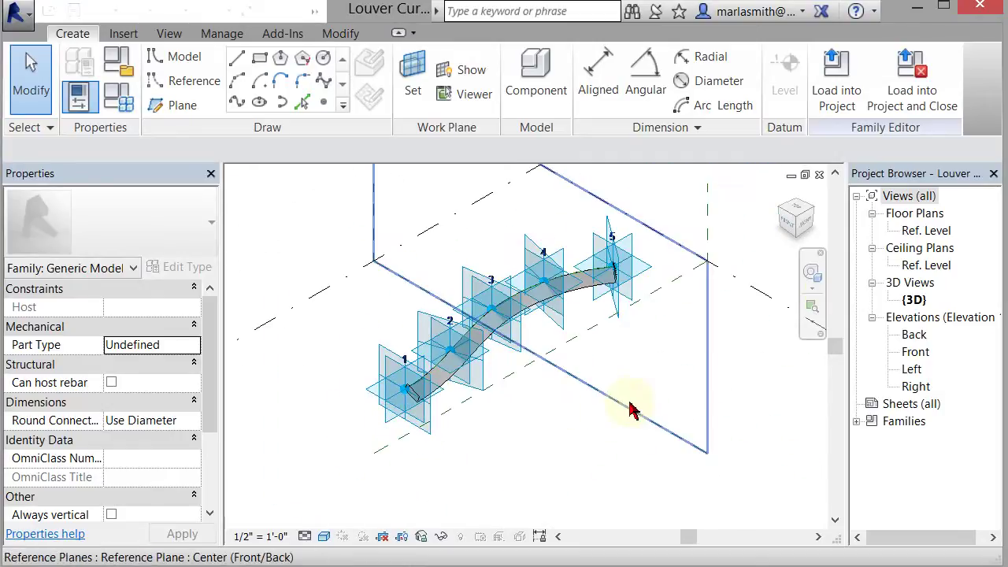
left_click(837, 88)
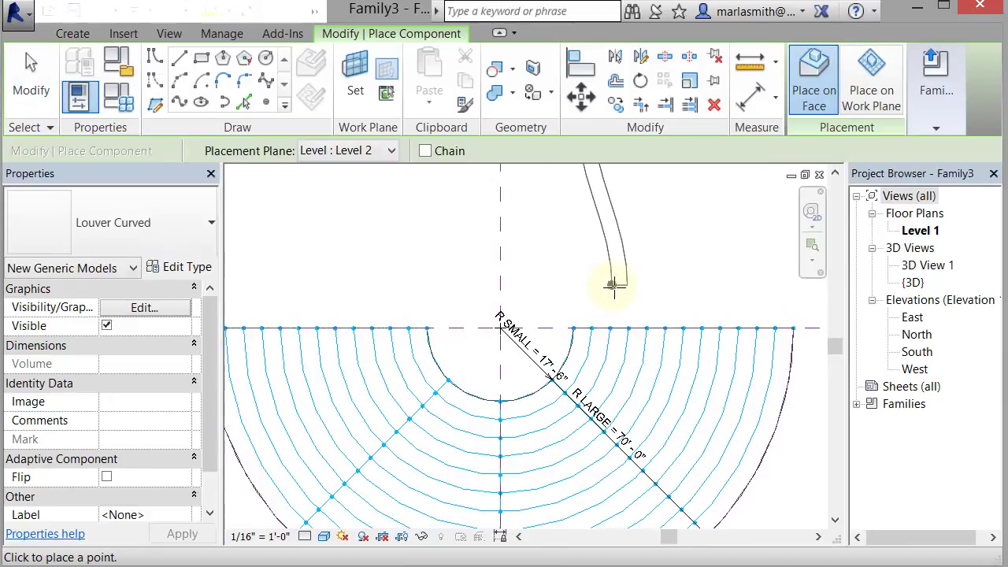
Step: In the {3D} view, place one Louver Curved component on the five nodes of the second grid row above the base
scroll(614, 287, "down", 3)
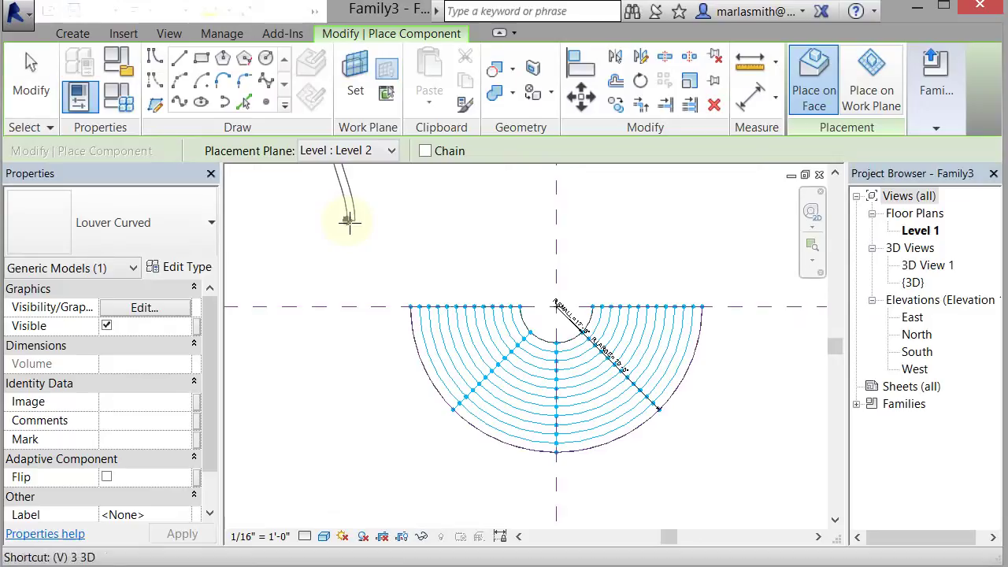
key("d")
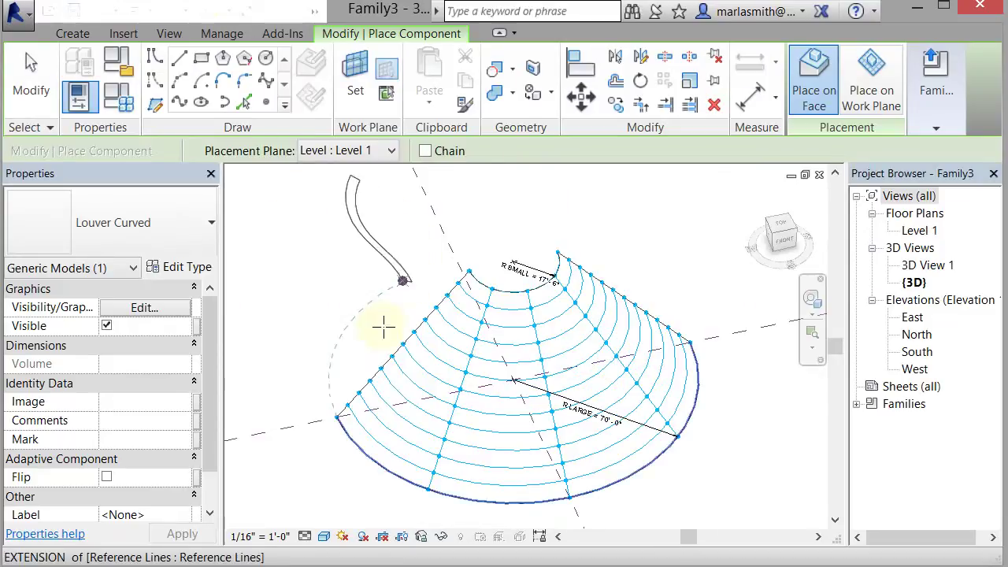
left_click(346, 403)
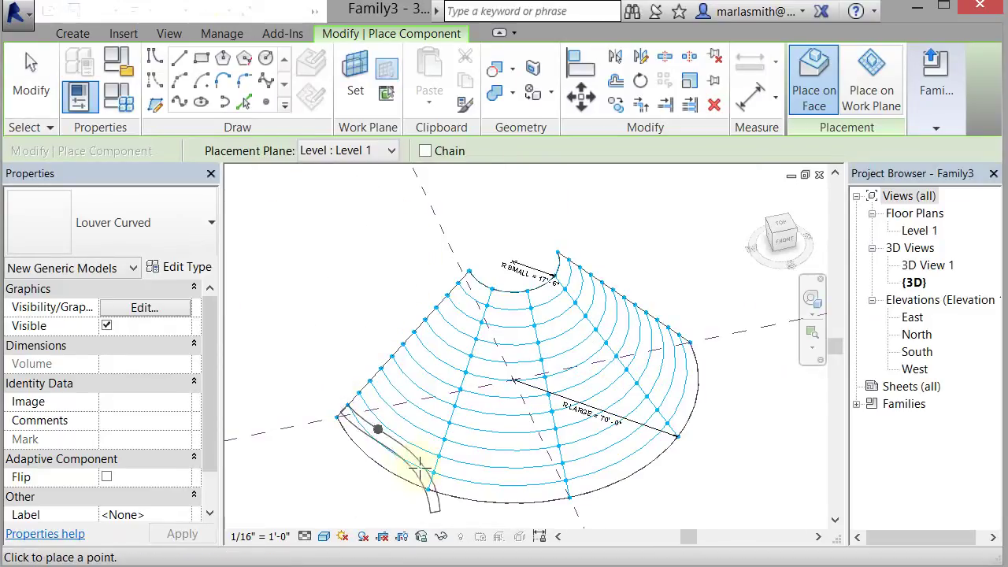
left_click(439, 473)
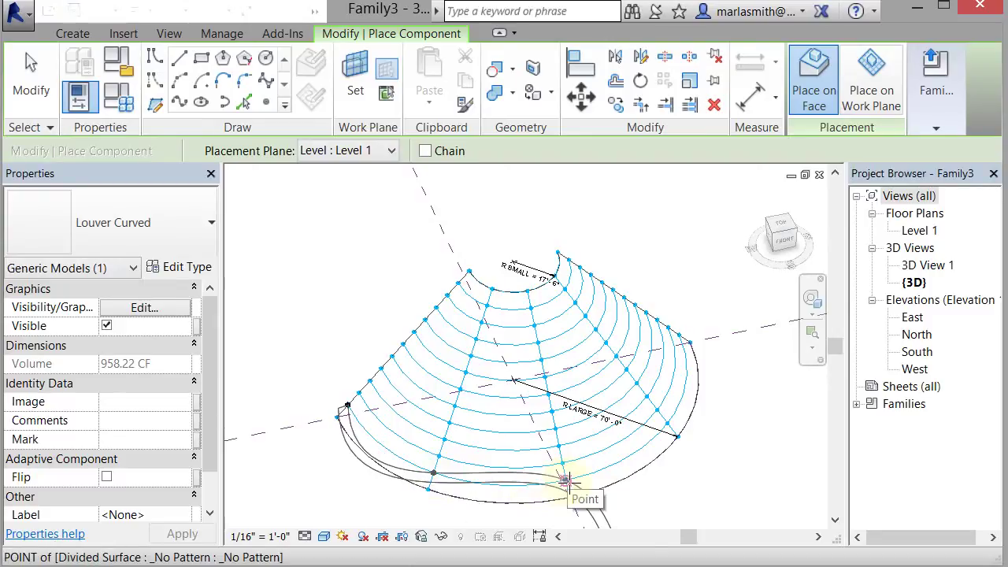
left_click(566, 480)
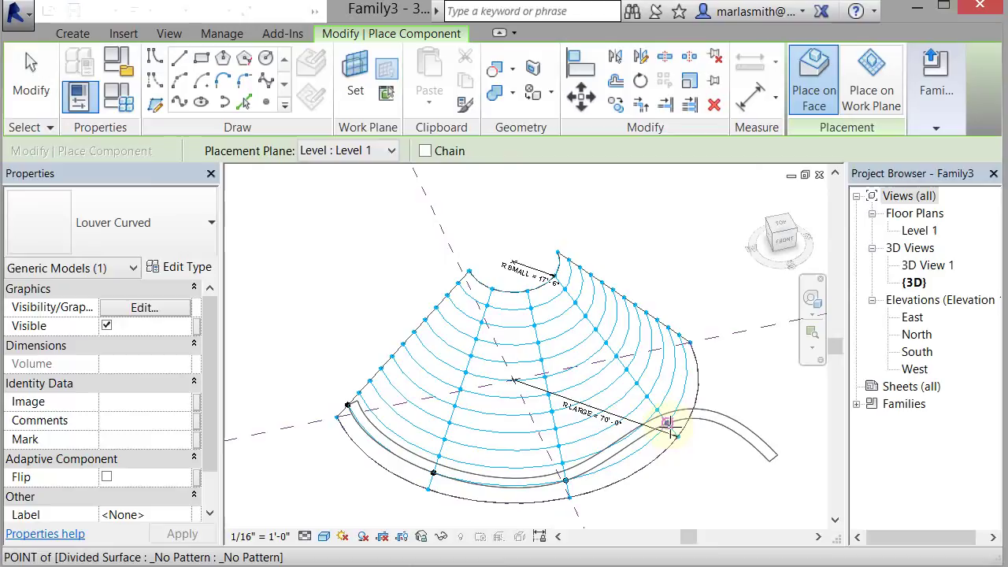
left_click(668, 423)
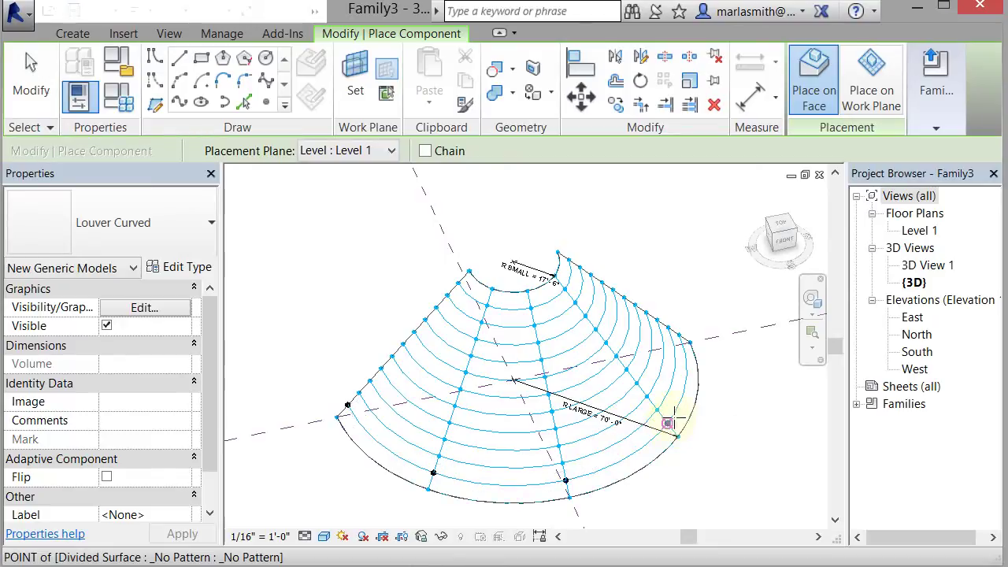
left_click(677, 335)
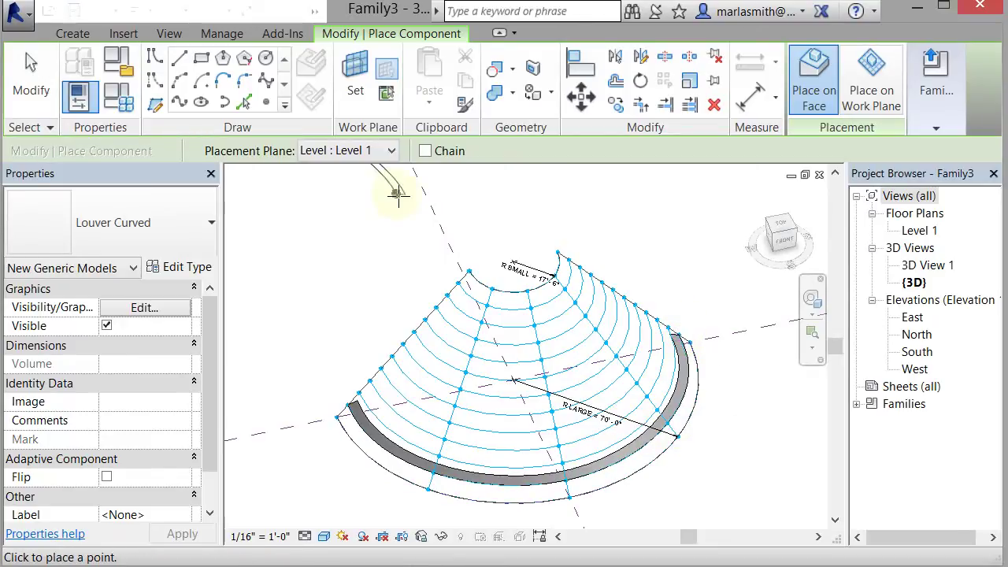
left_click(29, 75)
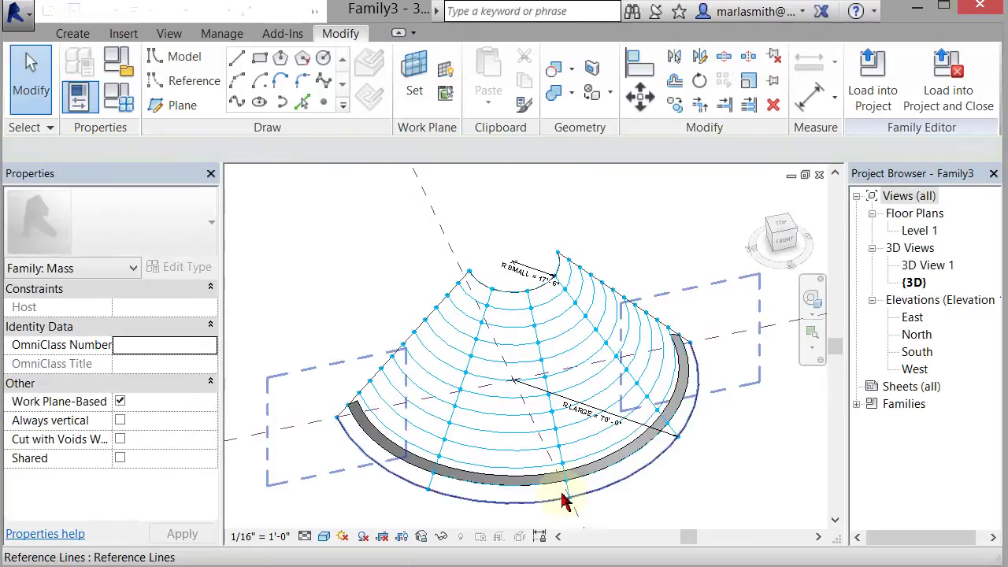
Step: Repeat the placed curved louver across all grid rows of the divided surface
middle_click_drag(562, 504, 468, 492, "shift")
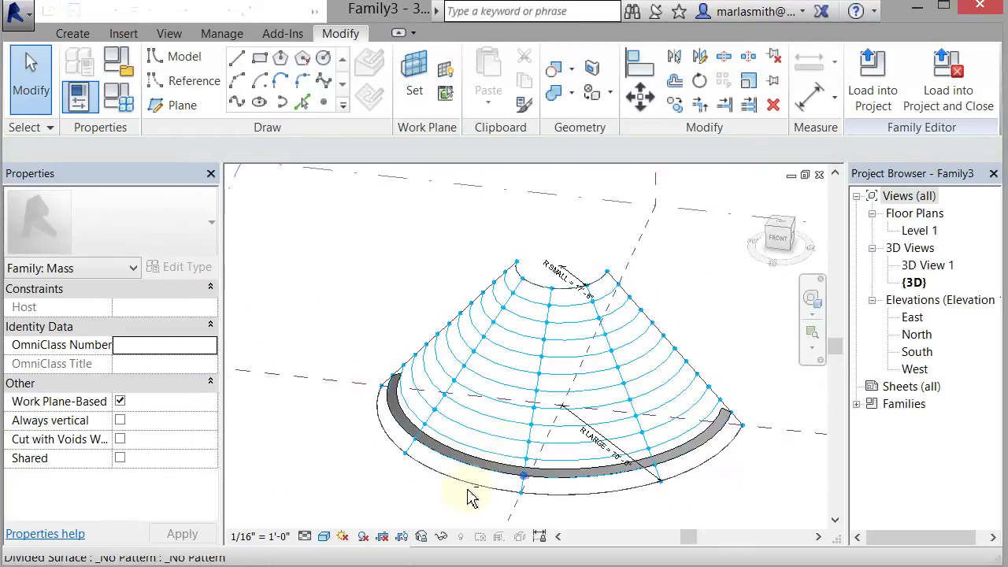
scroll(477, 477, "up", 4)
left_click(483, 462)
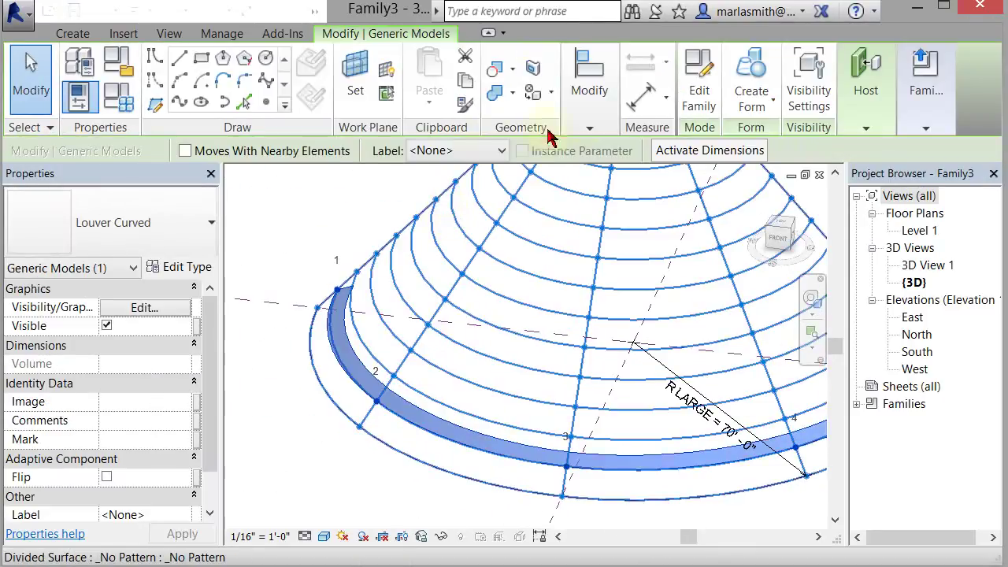
mouse_move(593, 124)
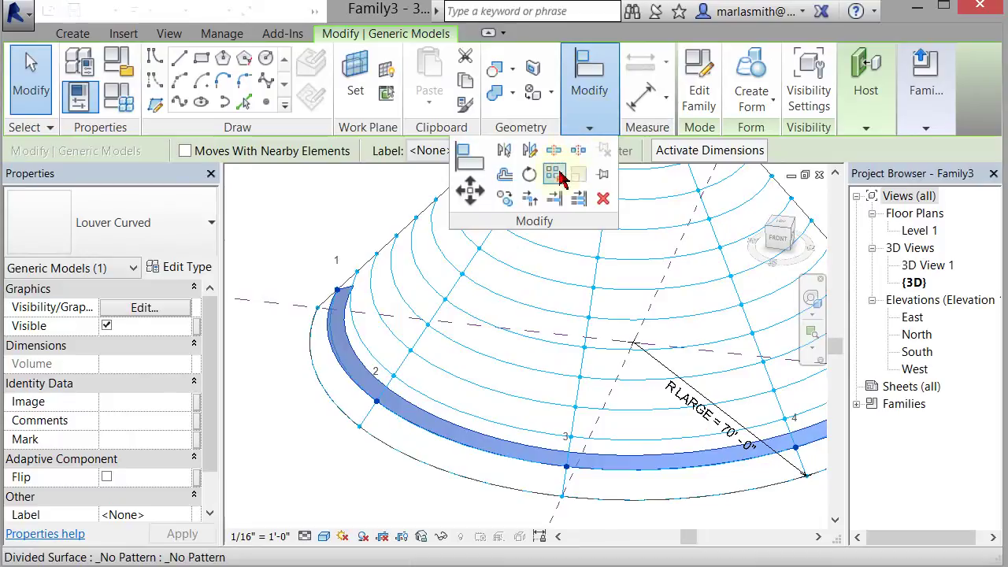
left_click(376, 258)
scroll(394, 315, "down", 3)
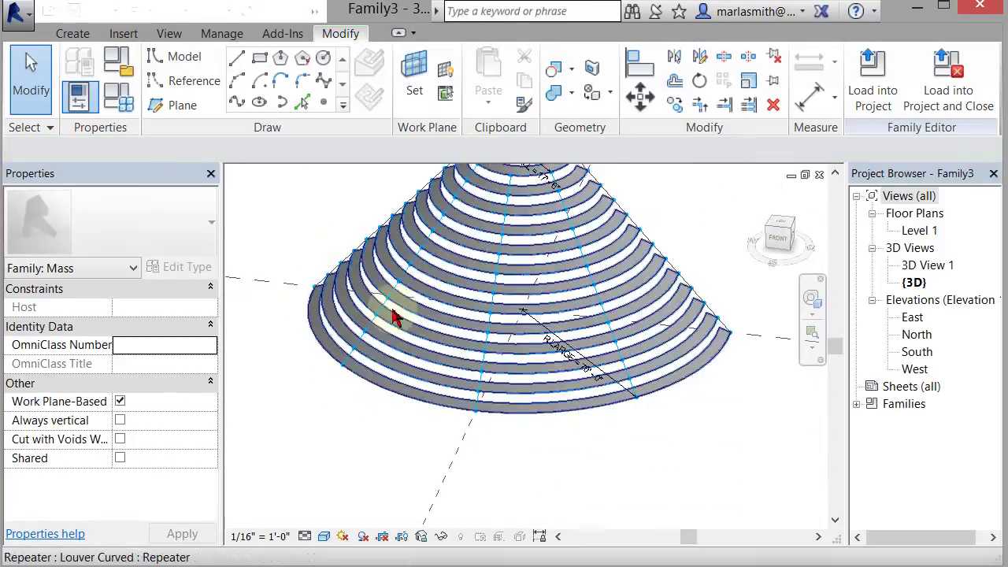
middle_click_drag(513, 438, 638, 449, "shift")
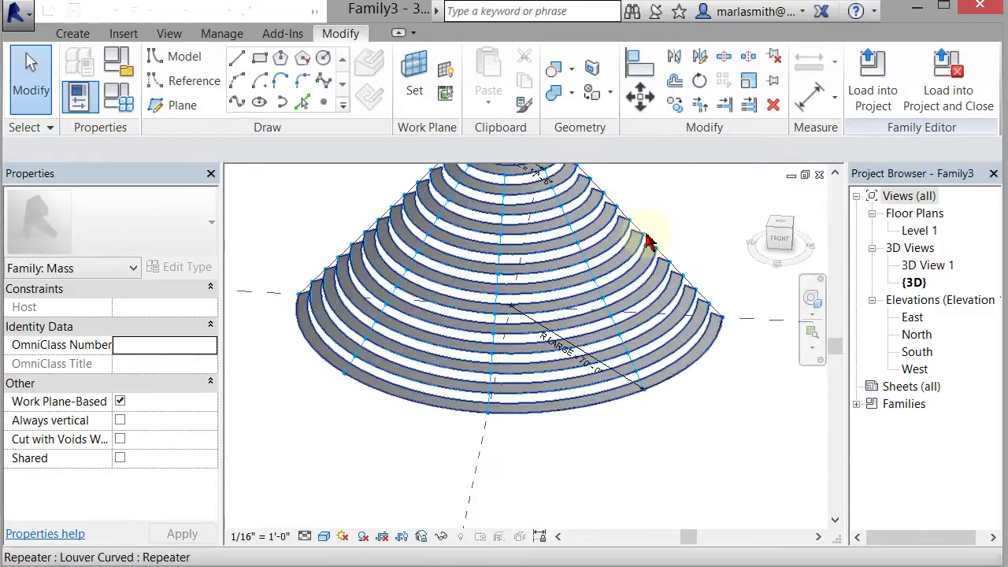
Step: Set the divided surface's U grid number to 20 and deselect the surface
key("Tab")
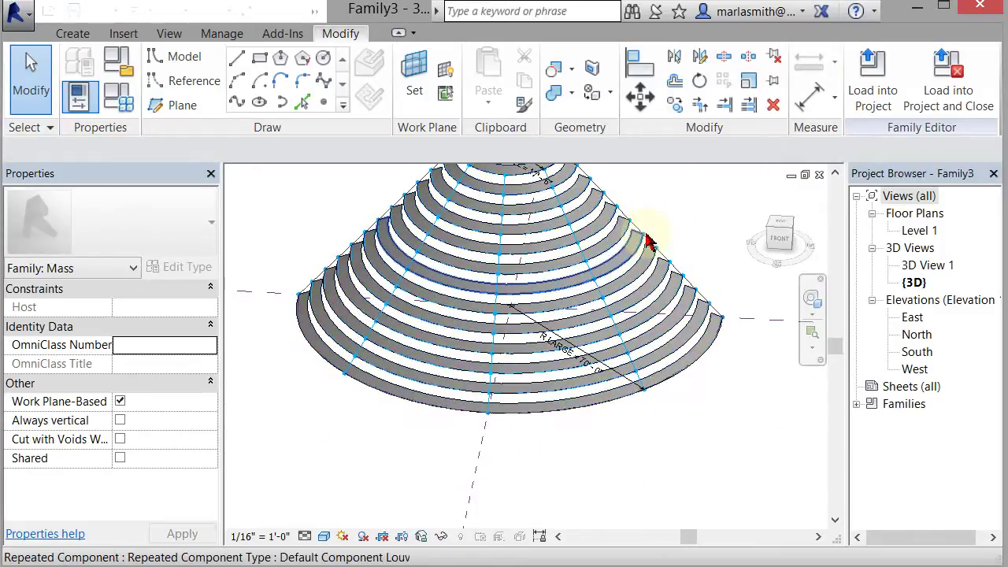
key("Tab")
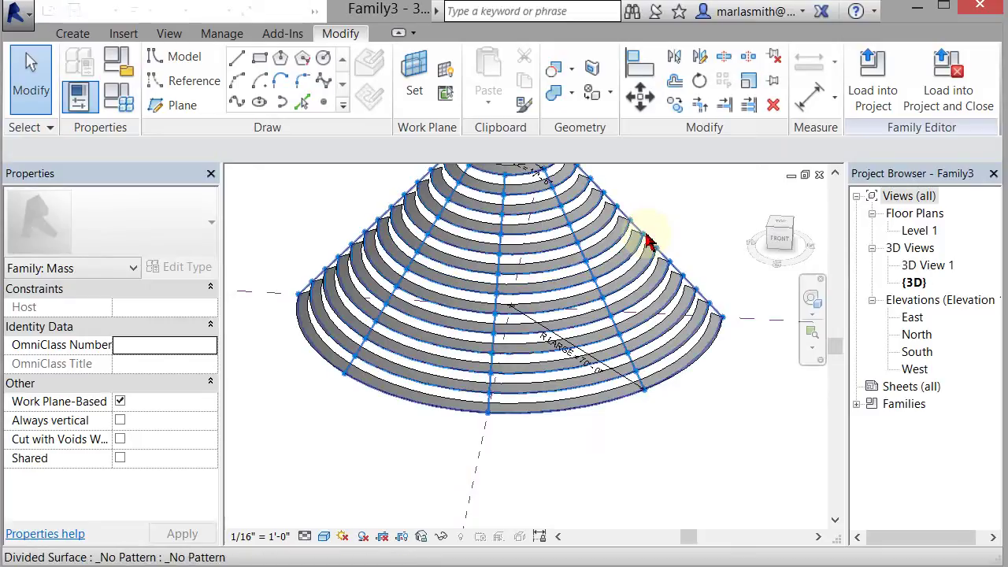
left_click(646, 241)
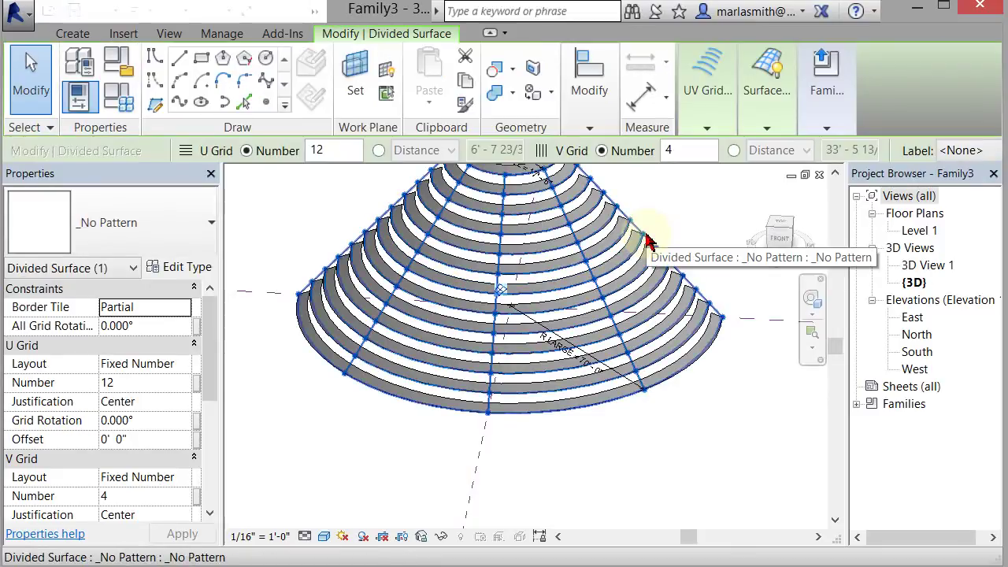
left_click_drag(342, 150, 292, 153)
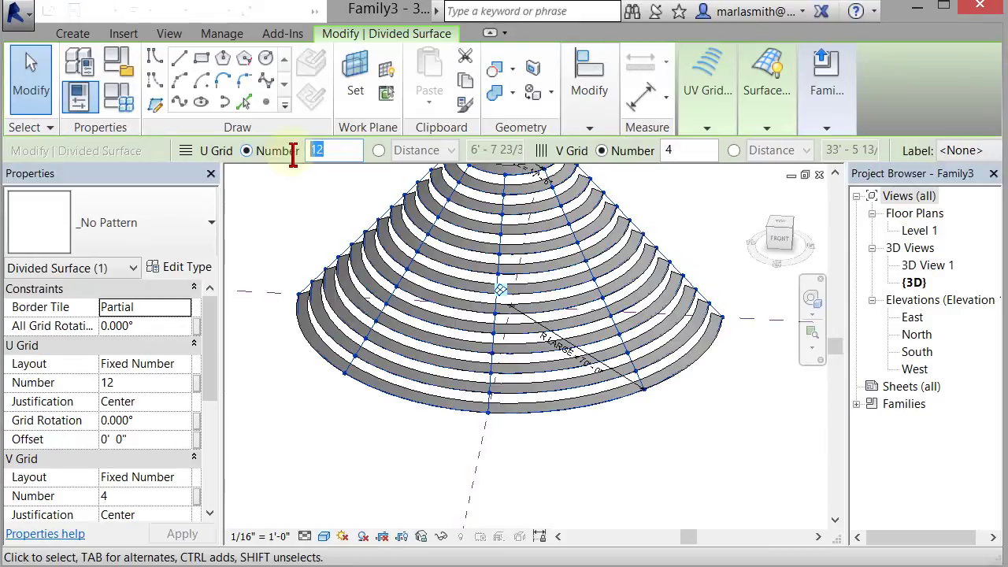
type("20")
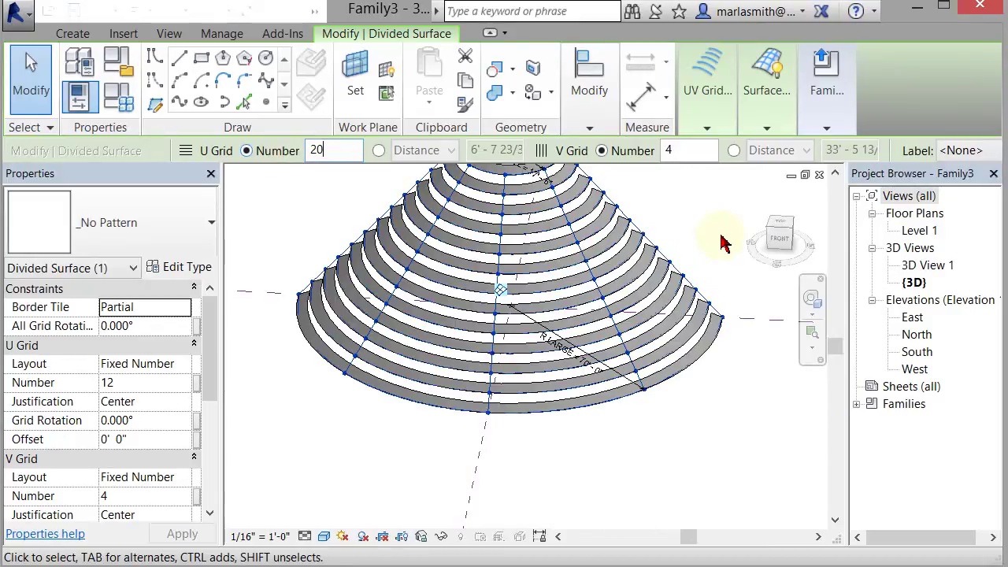
key("Return")
left_click(713, 393)
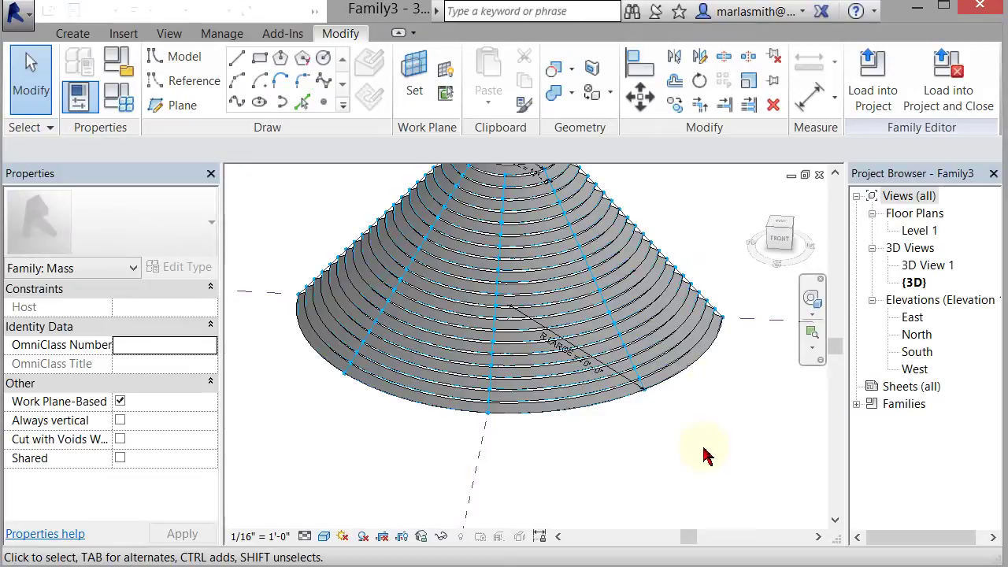
Step: Duplicate the louver repeater's type as Louver Curved 2
middle_click_drag(705, 455, 600, 460, "shift")
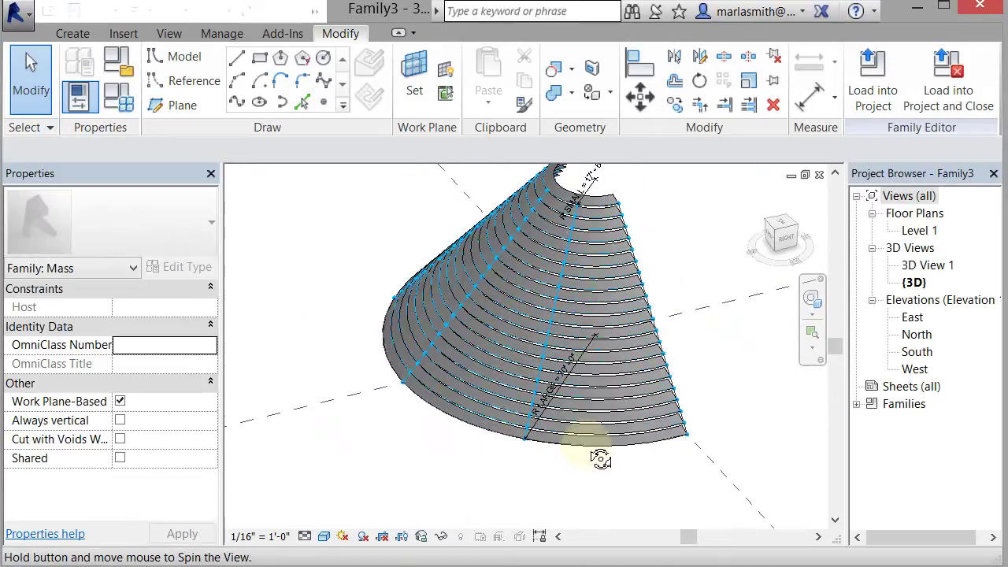
left_click(596, 227)
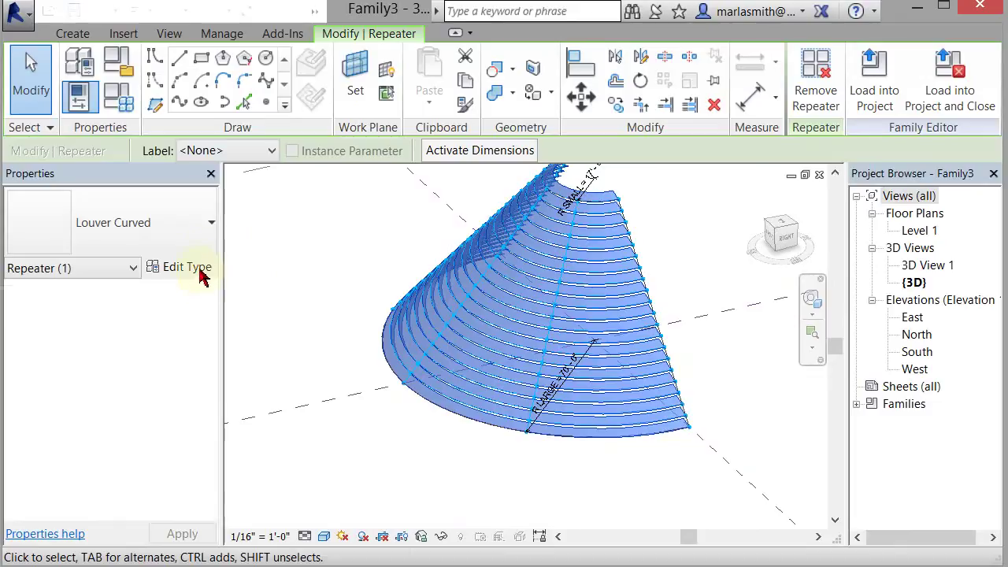
left_click(186, 268)
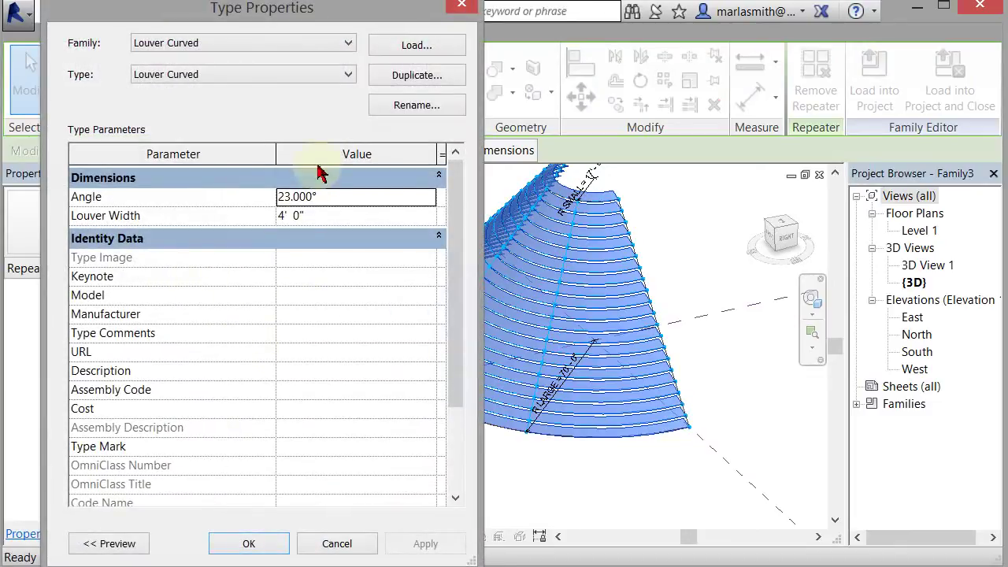
left_click(418, 76)
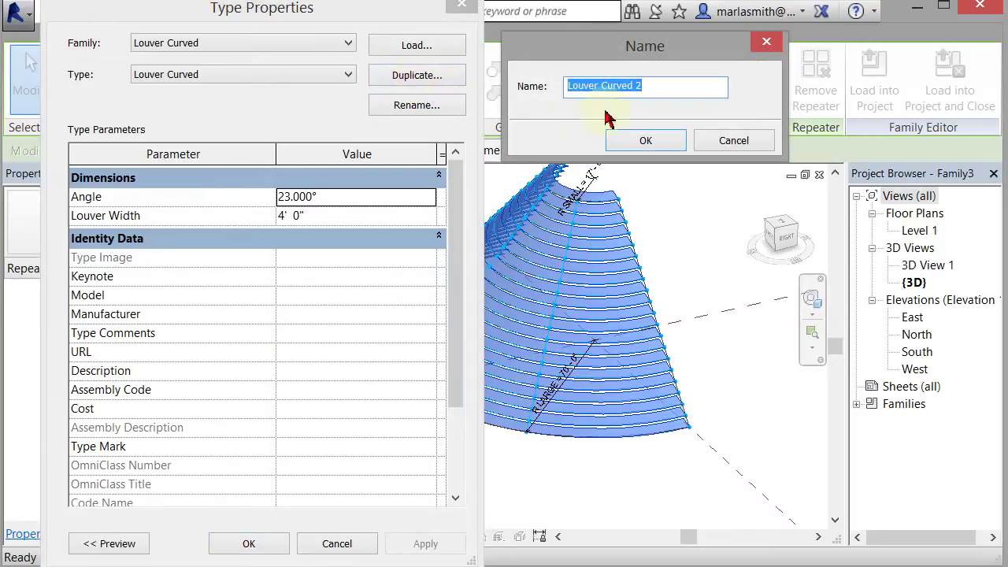
left_click(647, 141)
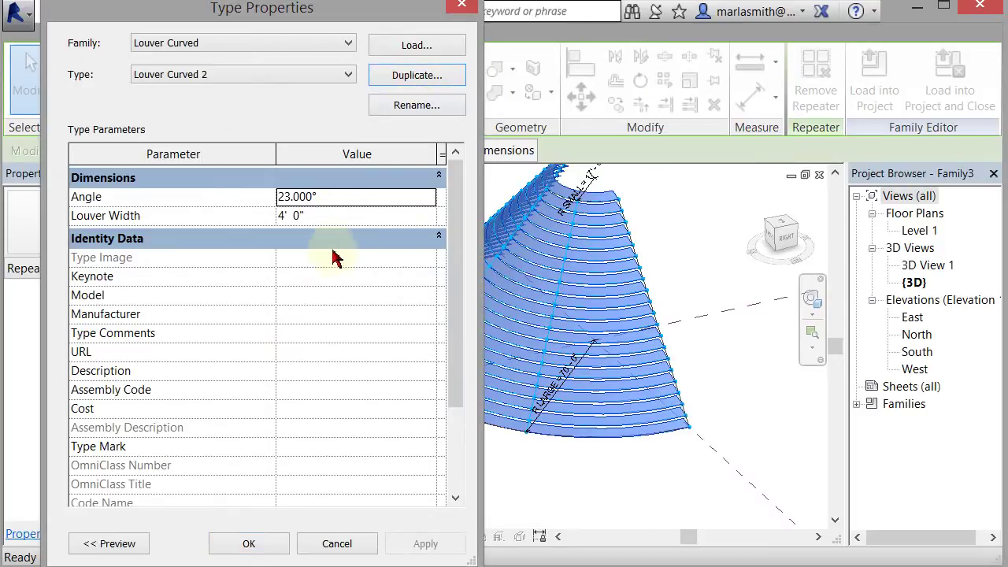
Step: Set the Louver Curved 2 type's Angle to 15° and Louver Width to 8, and apply it to the repeater
left_click(337, 203)
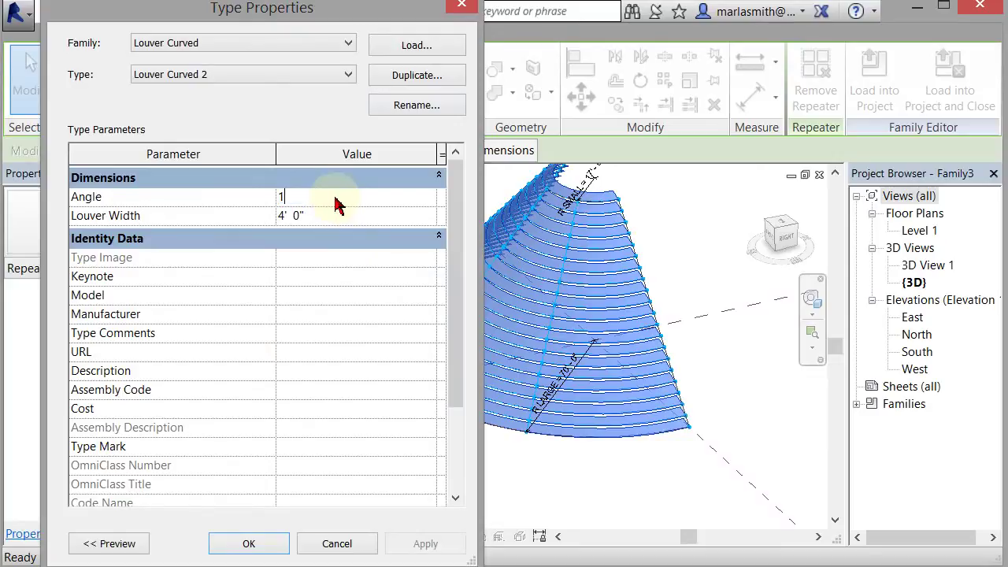
left_click(337, 218)
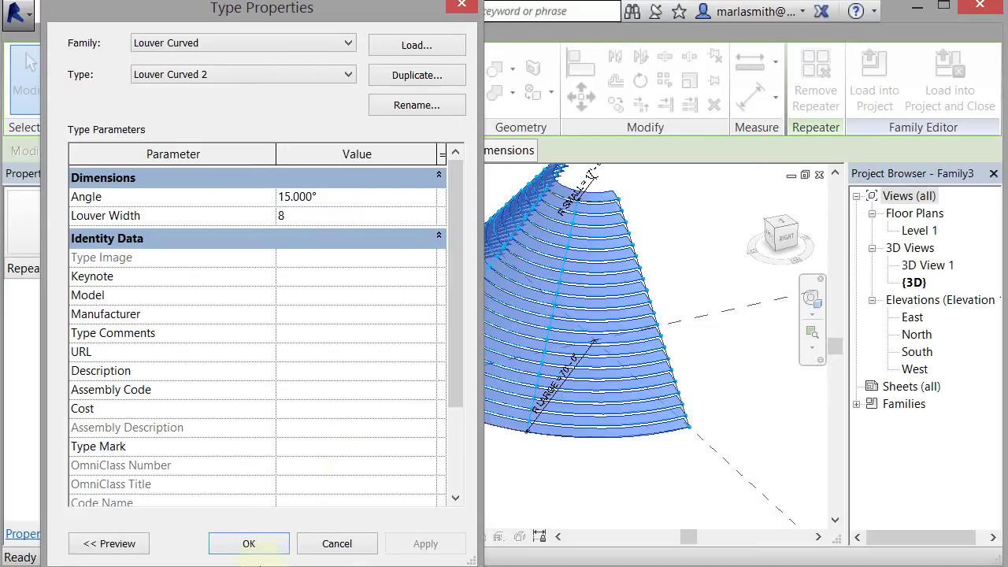
left_click(272, 544)
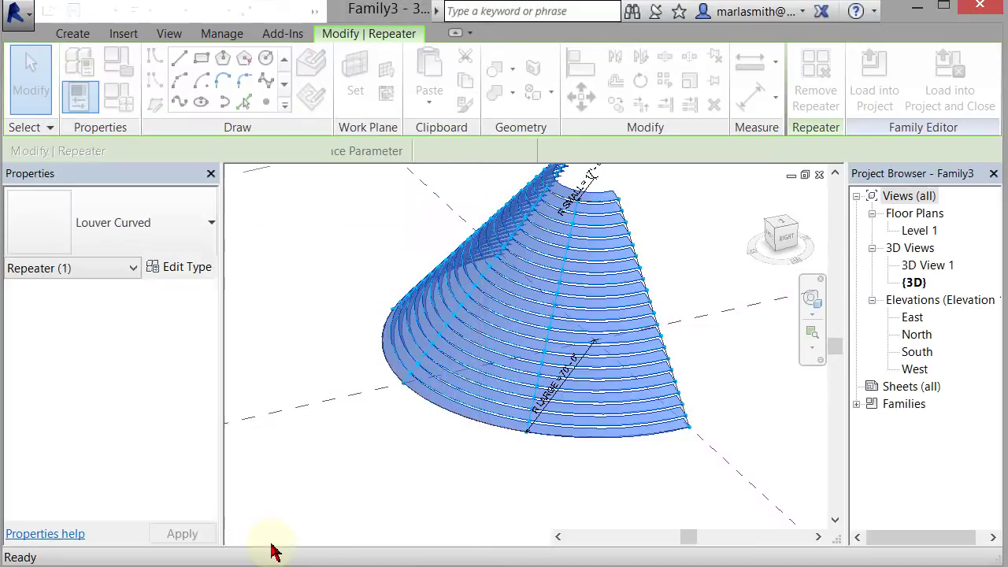
left_click(664, 216)
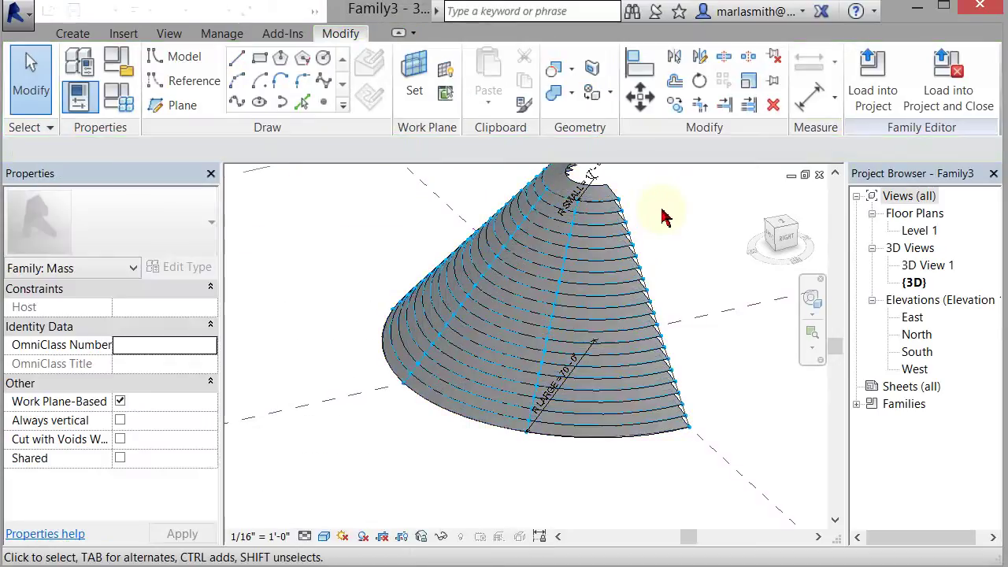
Step: Set the divided surface's U grid number to 10 and deselect the surface
scroll(665, 215, "up", 3)
middle_click_drag(673, 333, 711, 302, "shift")
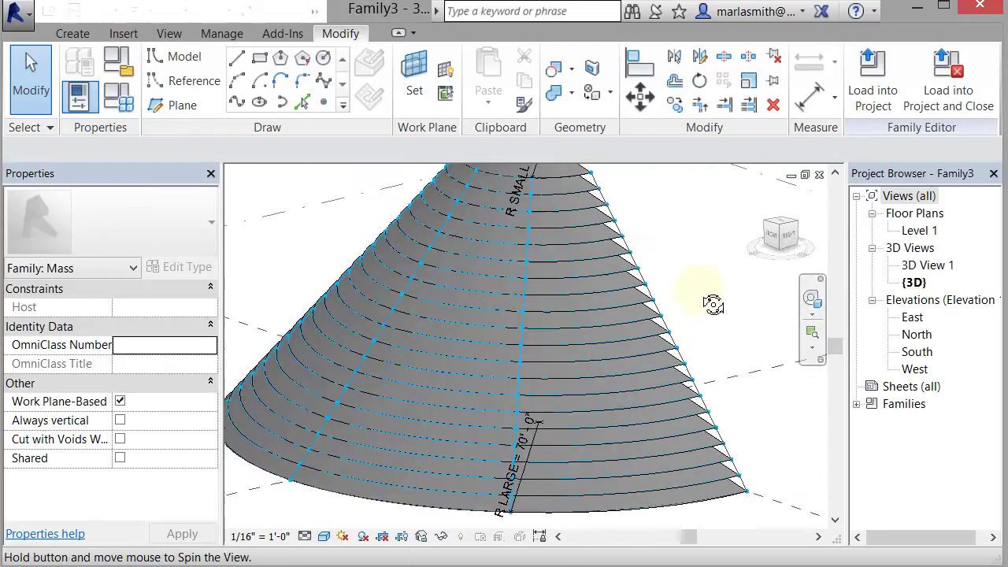
left_click(648, 265)
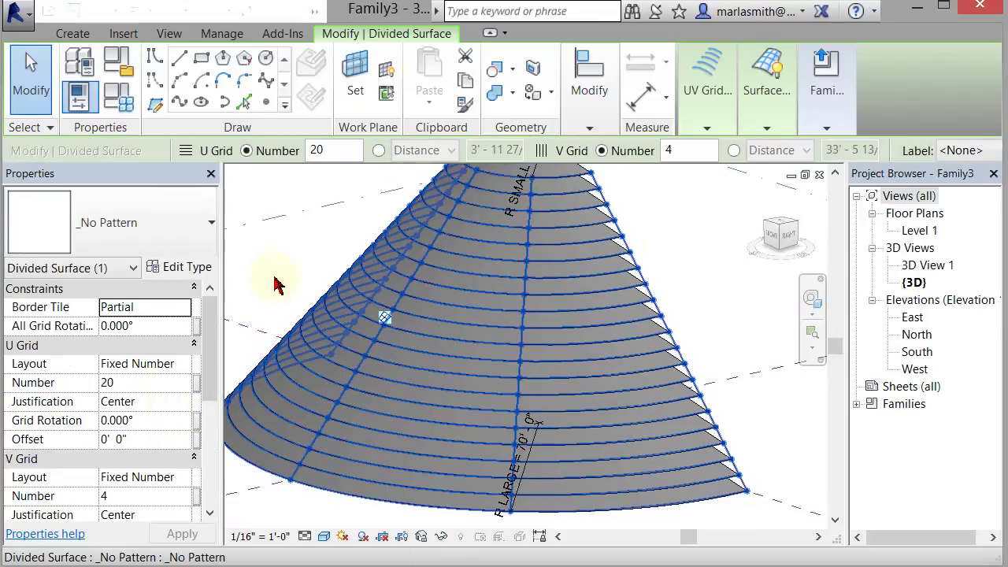
left_click_drag(350, 152, 290, 157)
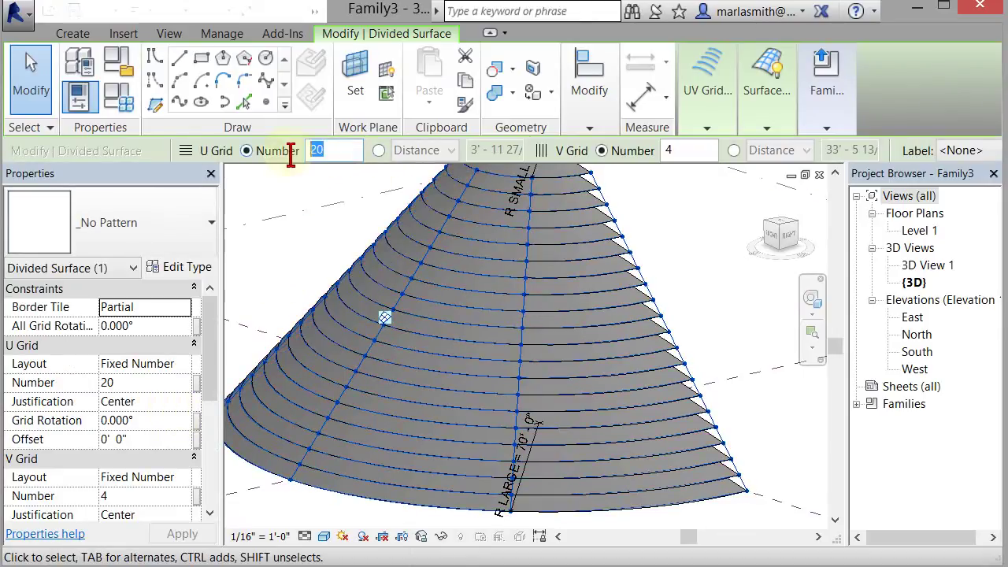
type("10")
key("Return")
left_click(730, 288)
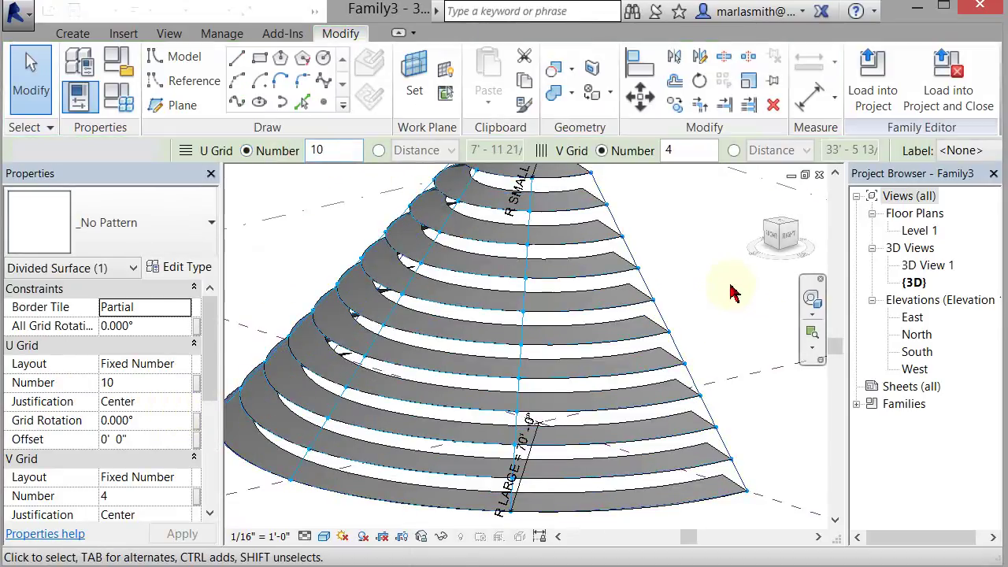
Step: Turn on the sun path using the specified project location, date, and time, and switch on shadows
scroll(730, 288, "down", 5)
middle_click_drag(653, 408, 656, 446, "shift")
left_click(344, 536)
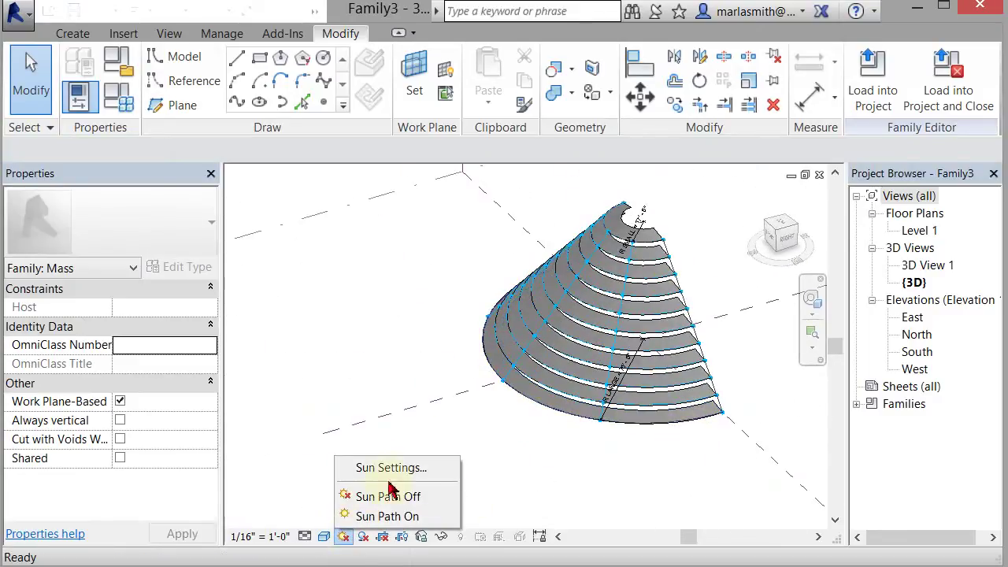
left_click(387, 515)
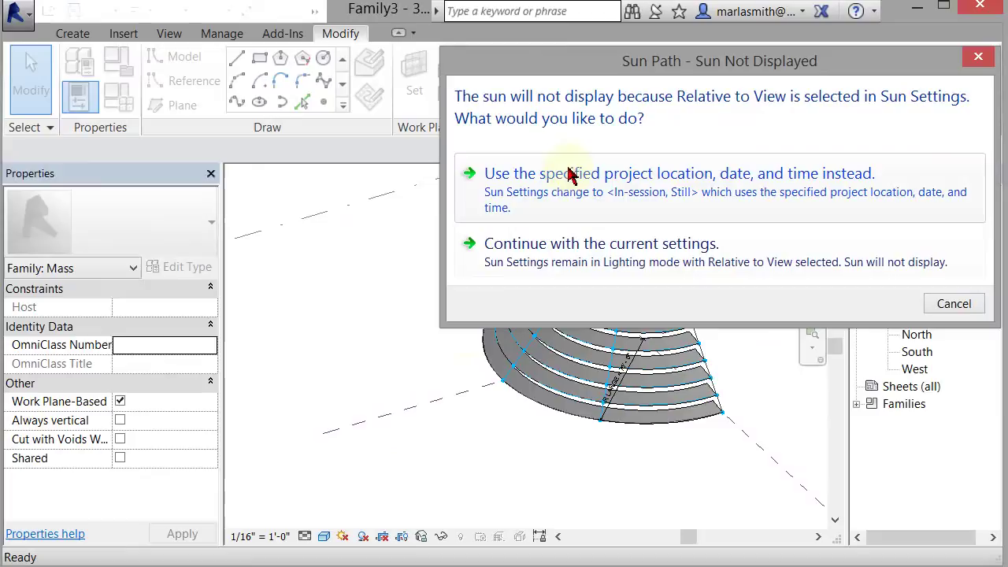
left_click(556, 189)
left_click(363, 536)
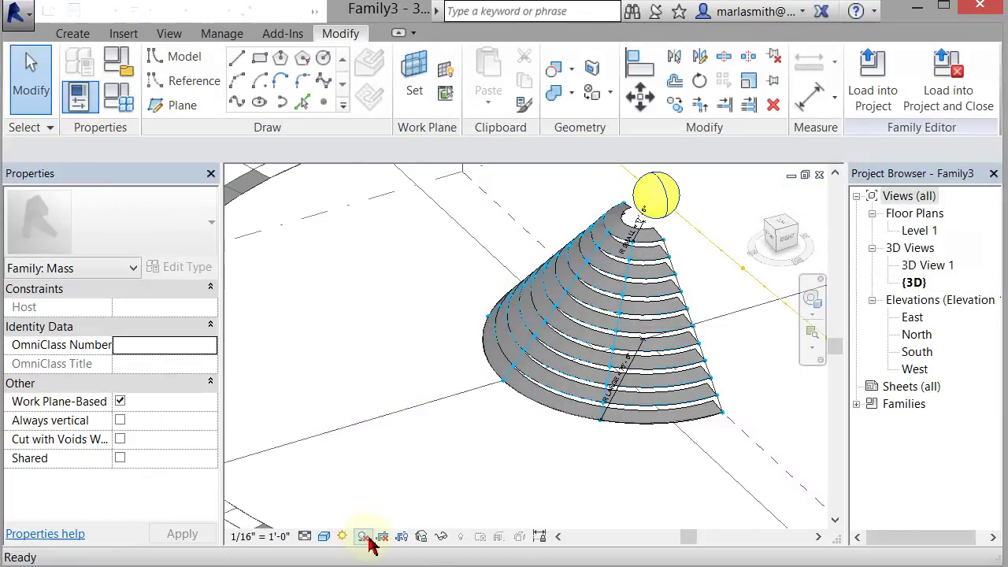
Step: Move the sun along its path from the 10:00 AM position to about 11:45 AM to shift the shadows
middle_click_drag(589, 506, 482, 507, "shift")
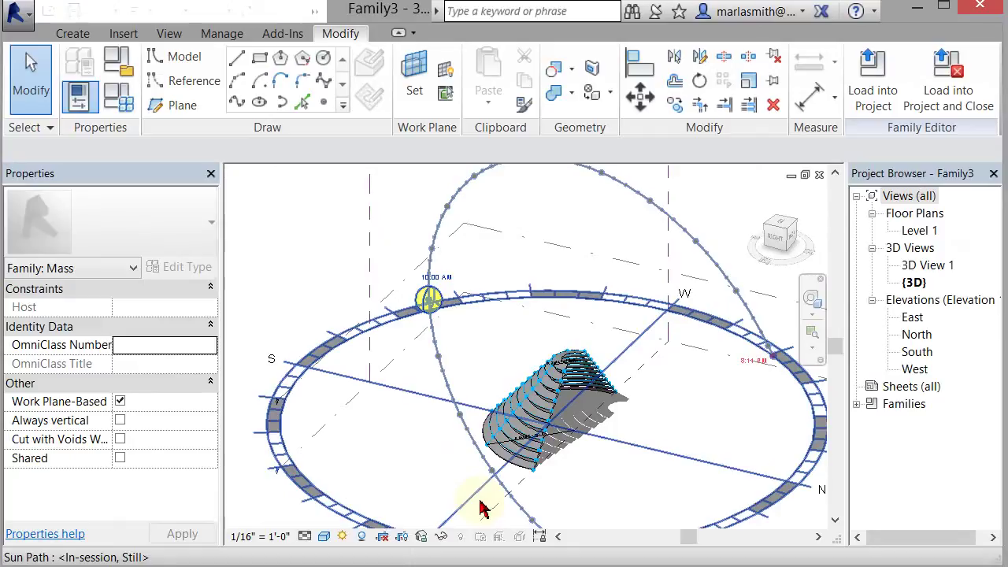
left_click(441, 282)
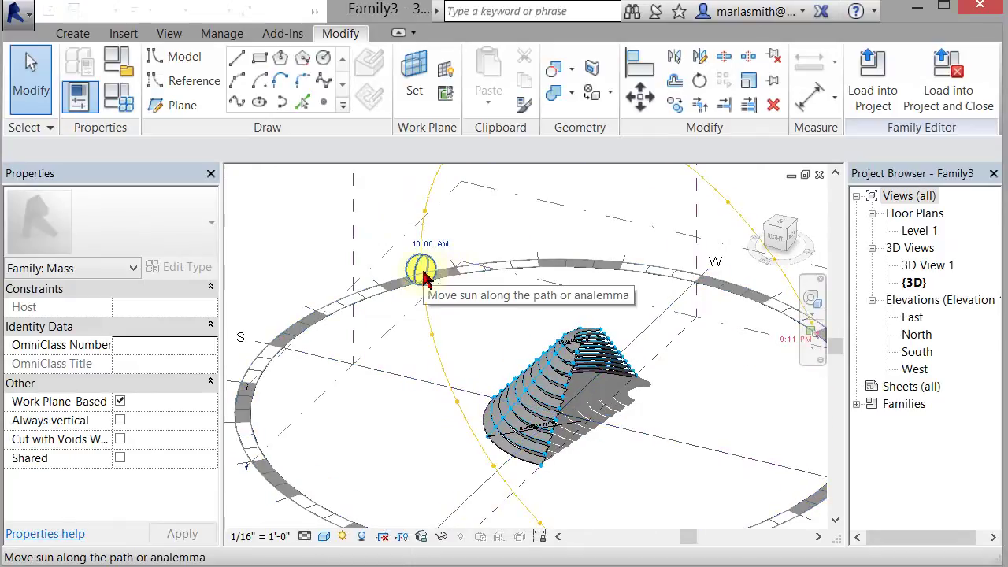
left_click_drag(423, 271, 438, 175)
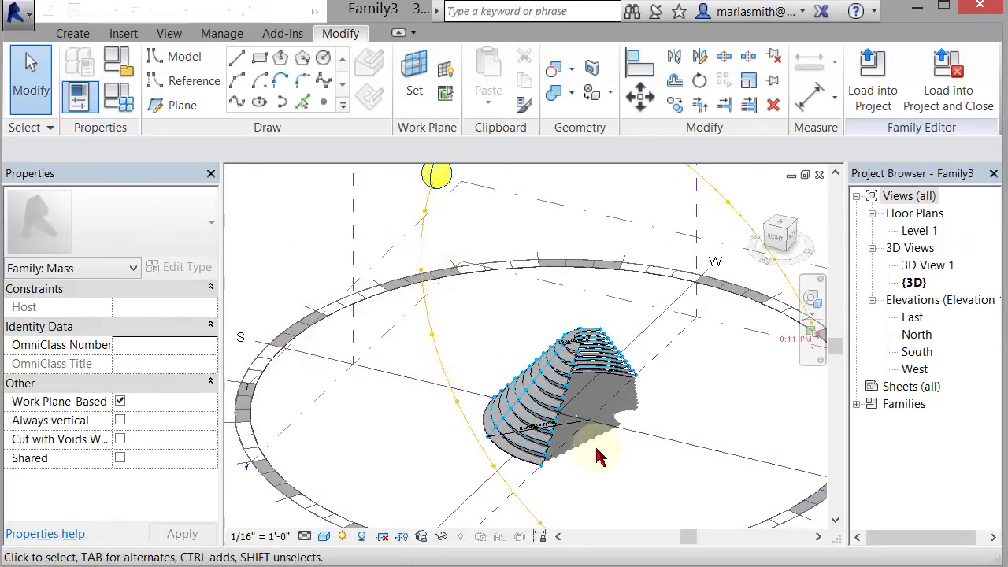
middle_click_drag(598, 457, 586, 438, "shift")
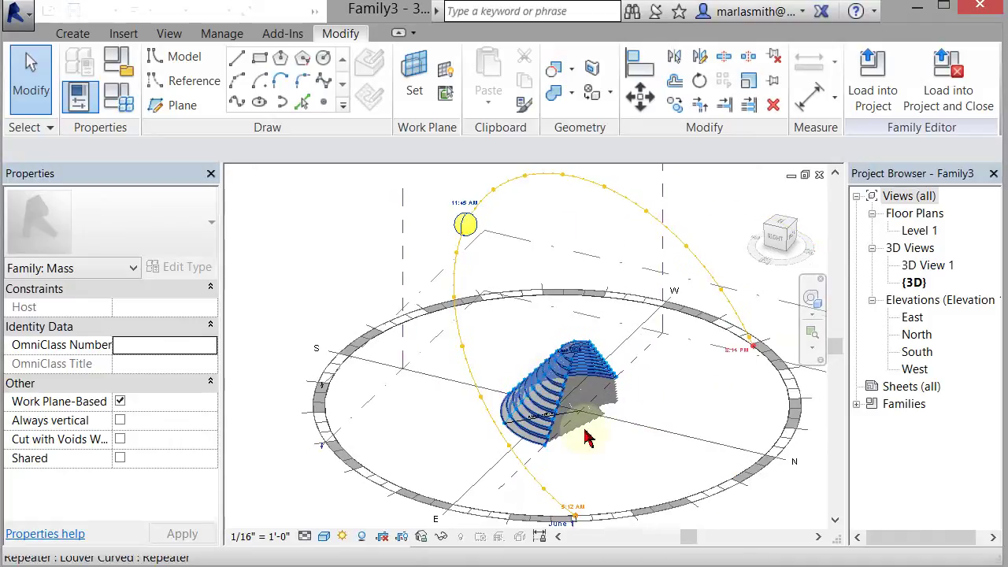
Step: Set the Louver Curved 2 type's Louver Width to 5' for the selected repeater, apply it, and deselect the repeater
scroll(587, 439, "up", 5)
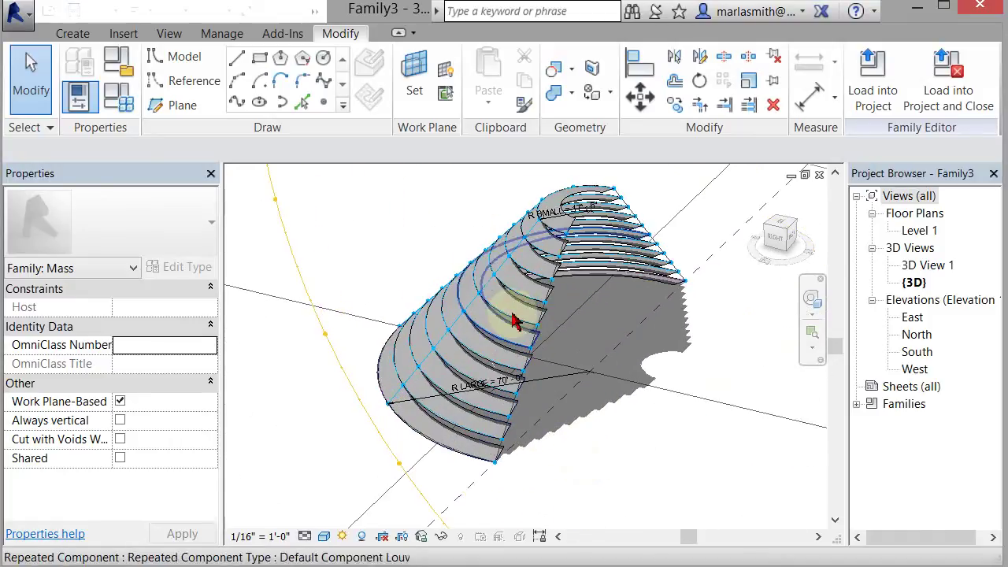
left_click(387, 261)
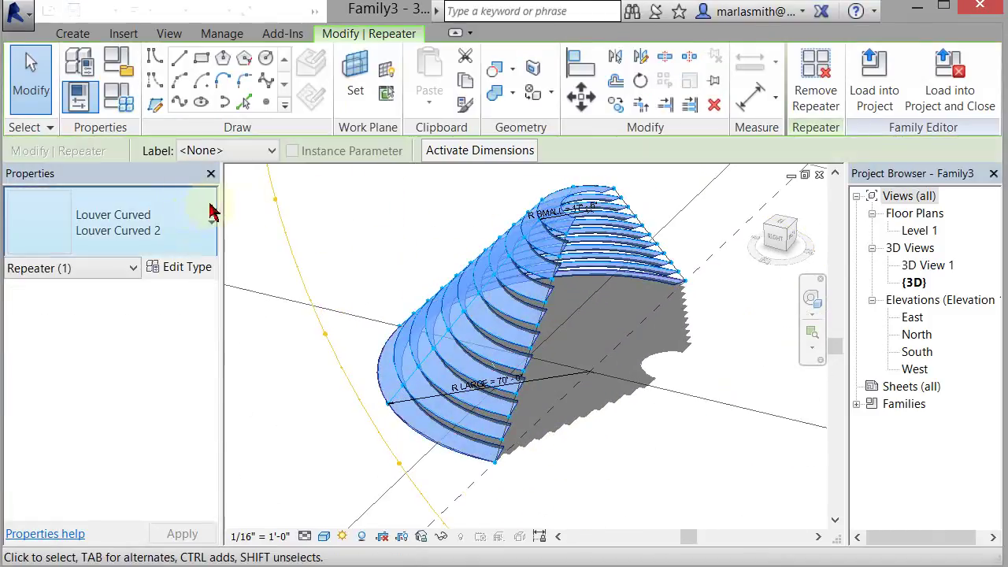
left_click(181, 267)
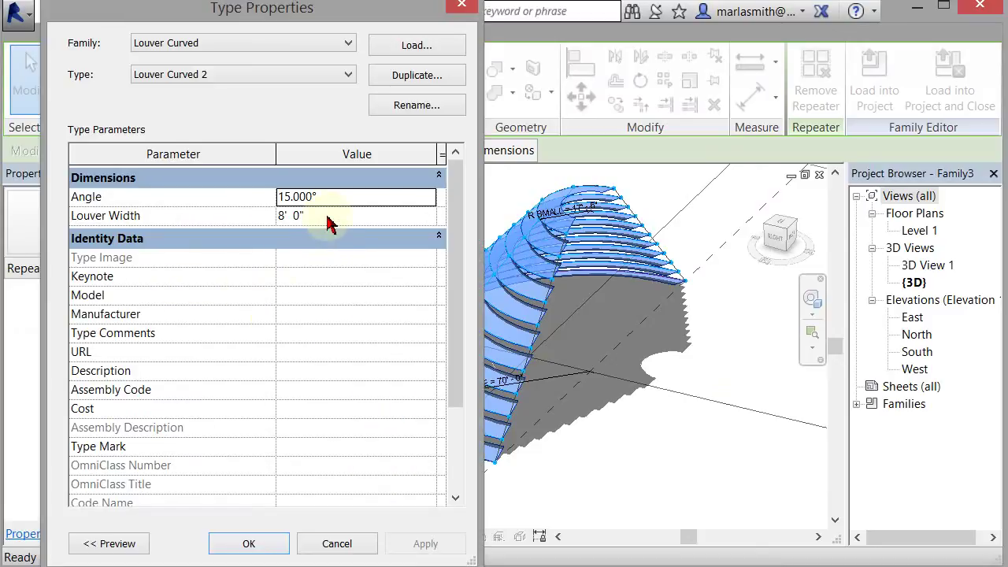
left_click(329, 225)
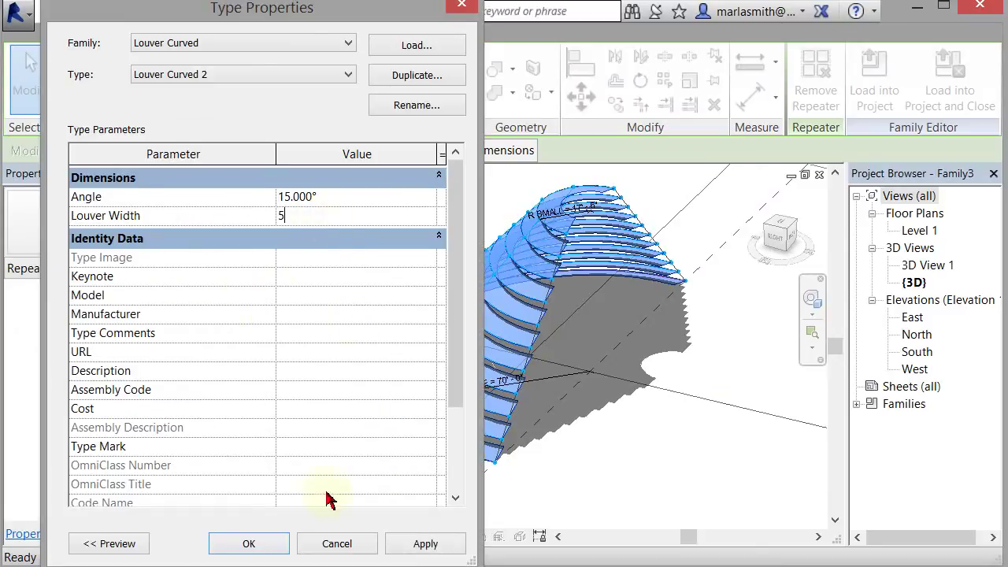
left_click(431, 548)
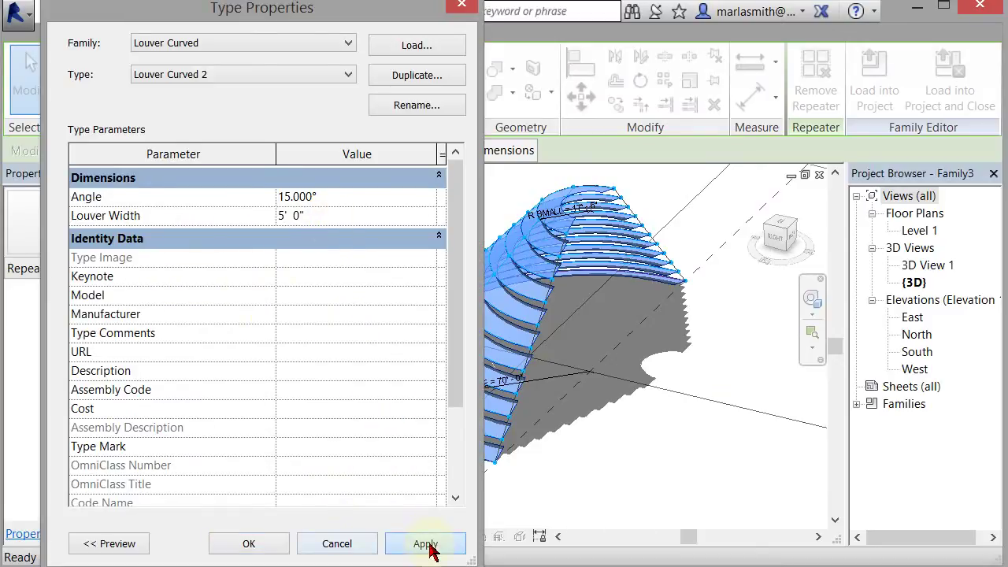
left_click(250, 545)
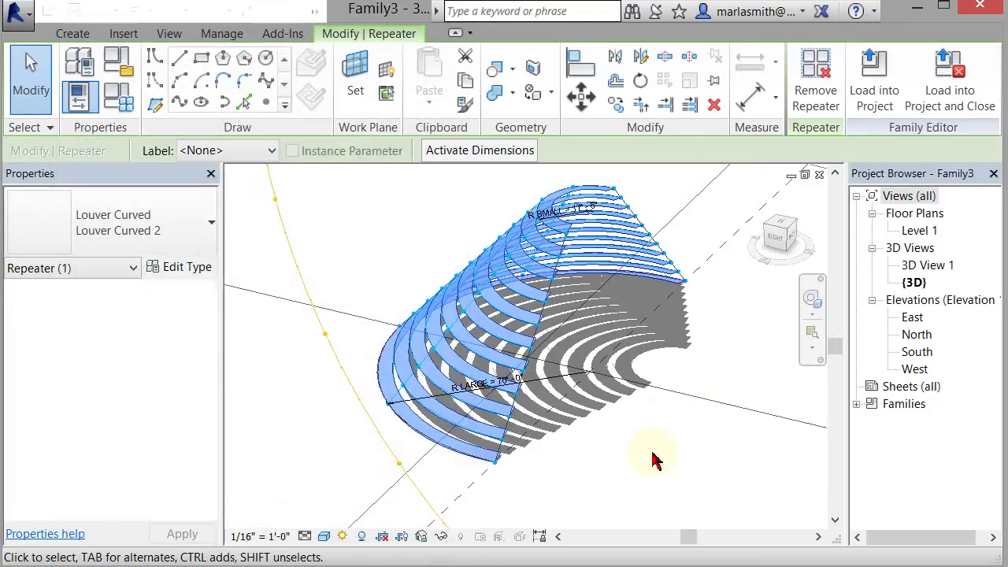
left_click(389, 243)
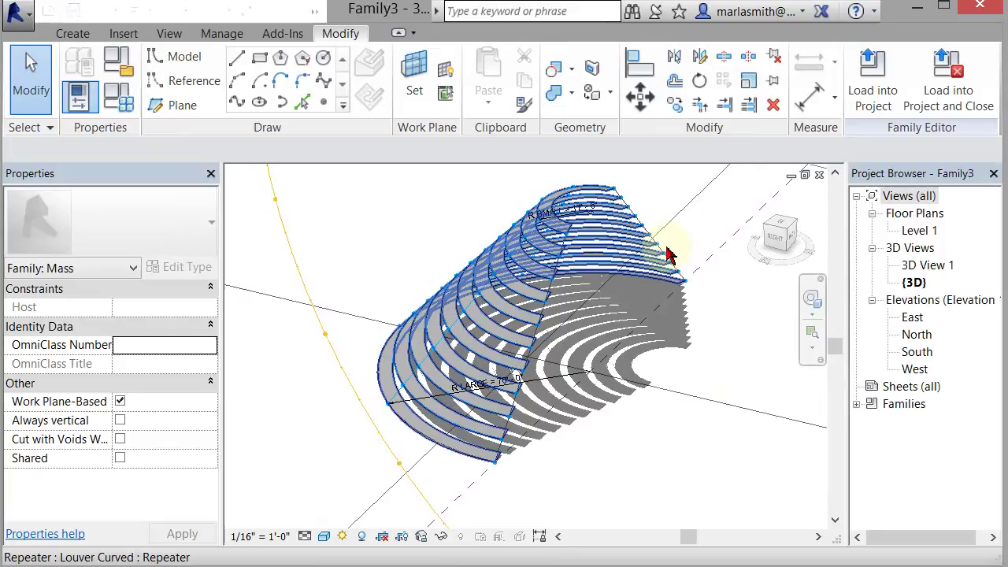
Step: Select the divided surface that hosts the louvers instead of the louver repeater
scroll(666, 253, "up", 2)
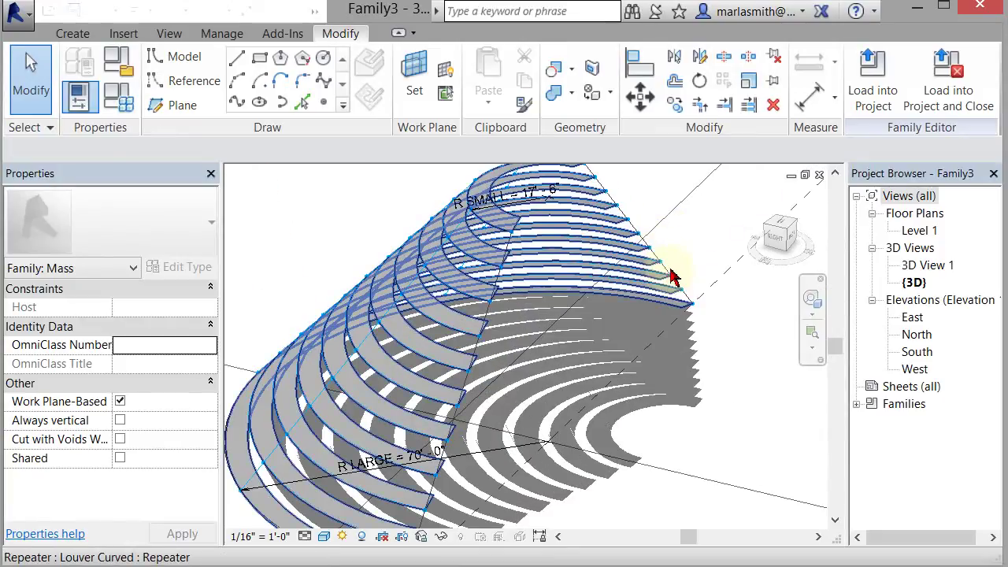
left_click(673, 276)
key("Escape")
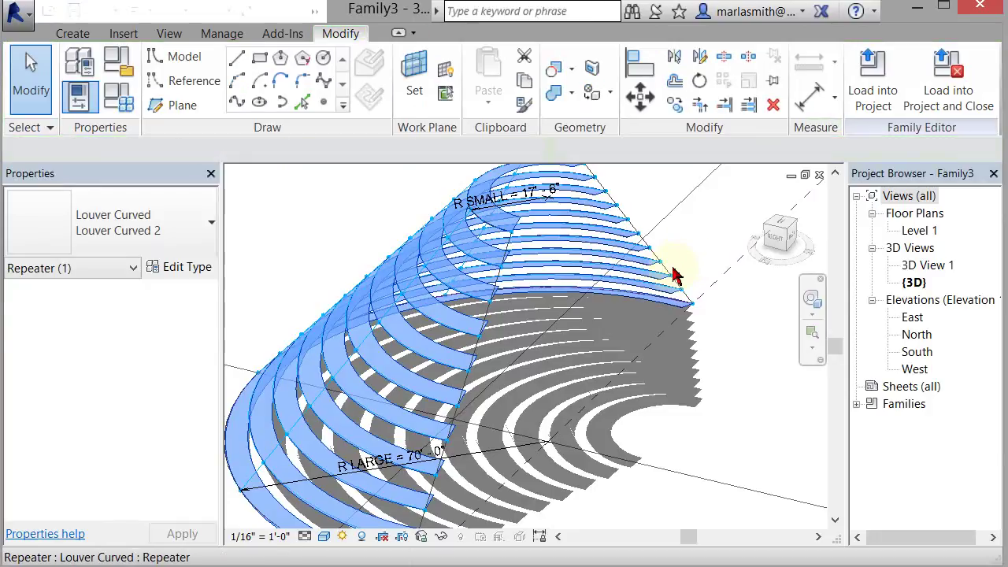
key("Tab")
key("Tab")
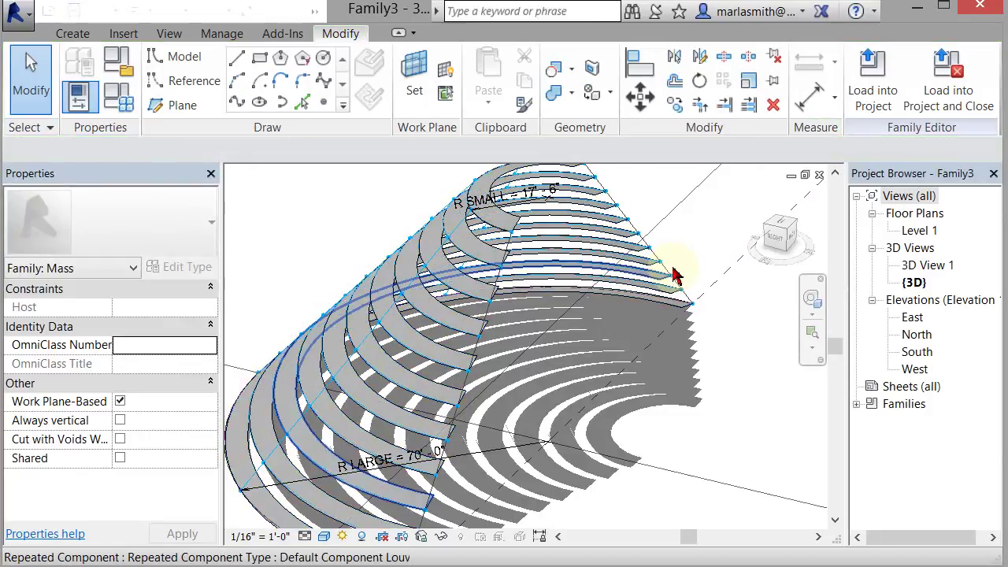
left_click(673, 275)
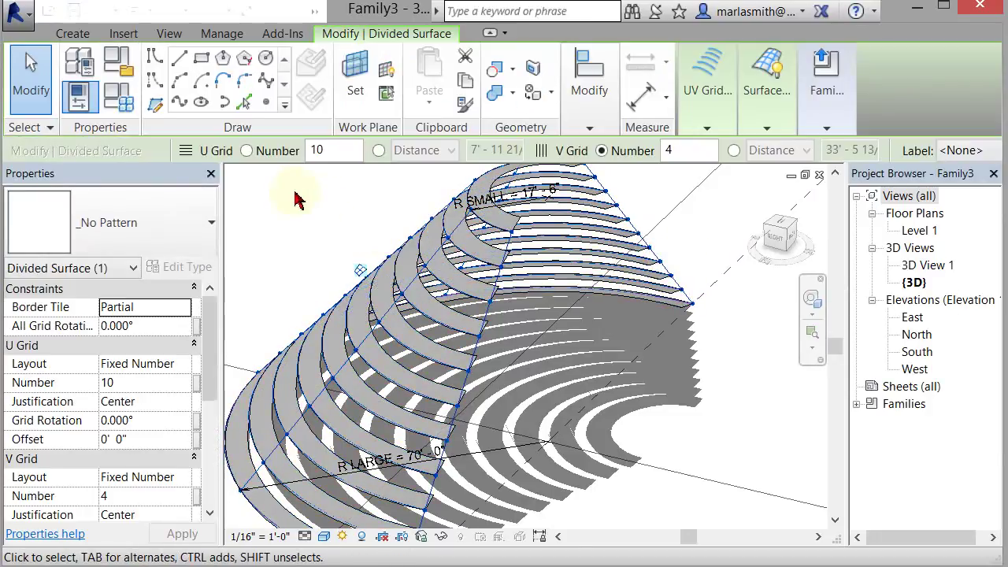
Step: Try a U grid number of 12 on the divided surface, and return it to 10
left_click_drag(330, 150, 304, 152)
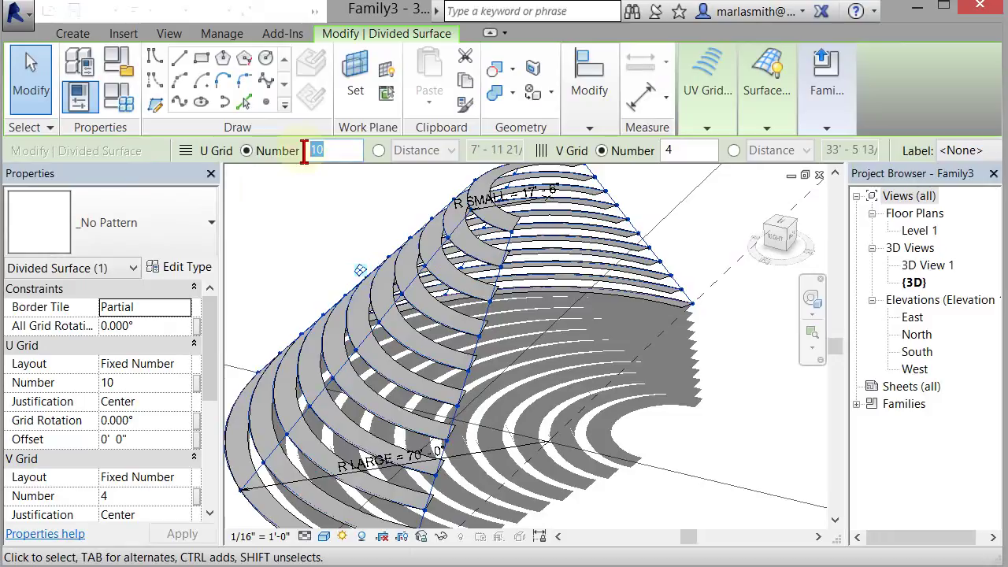
type("12")
key("Return")
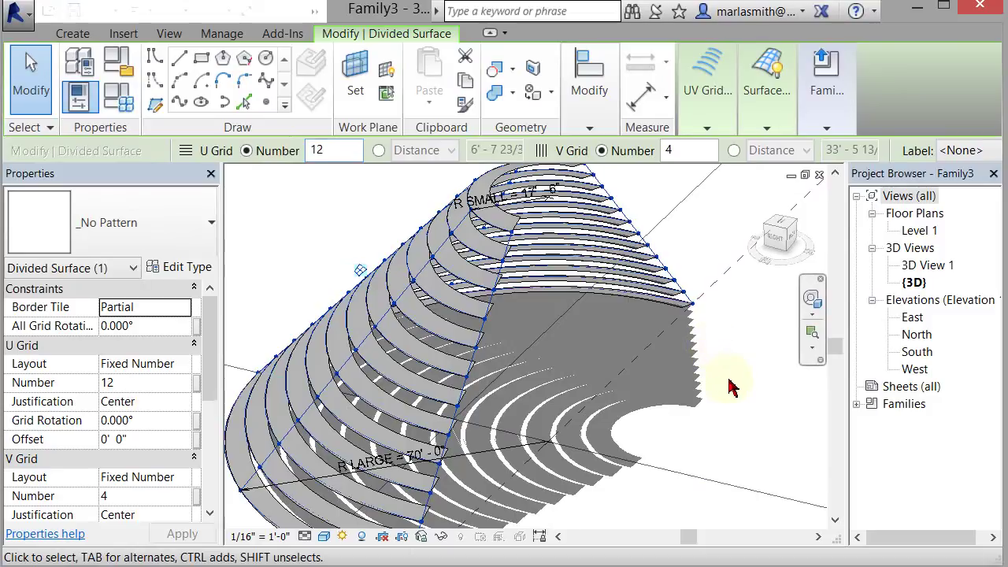
left_click_drag(339, 150, 293, 155)
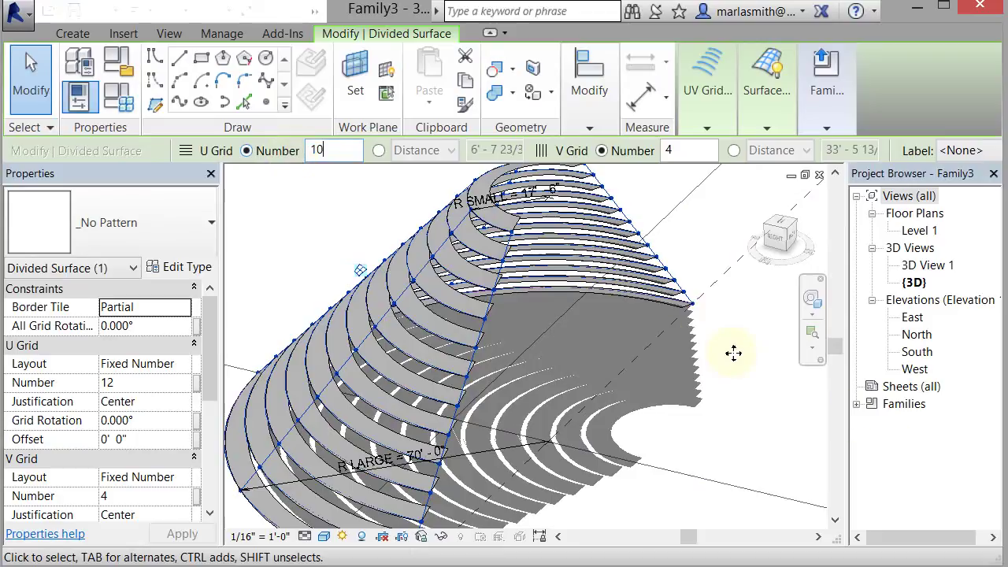
type("10")
key("Return")
Step: Set the divided surface's U grid number to 15 and deselect the surface to view the louvers and shadows
left_click_drag(348, 152, 250, 157)
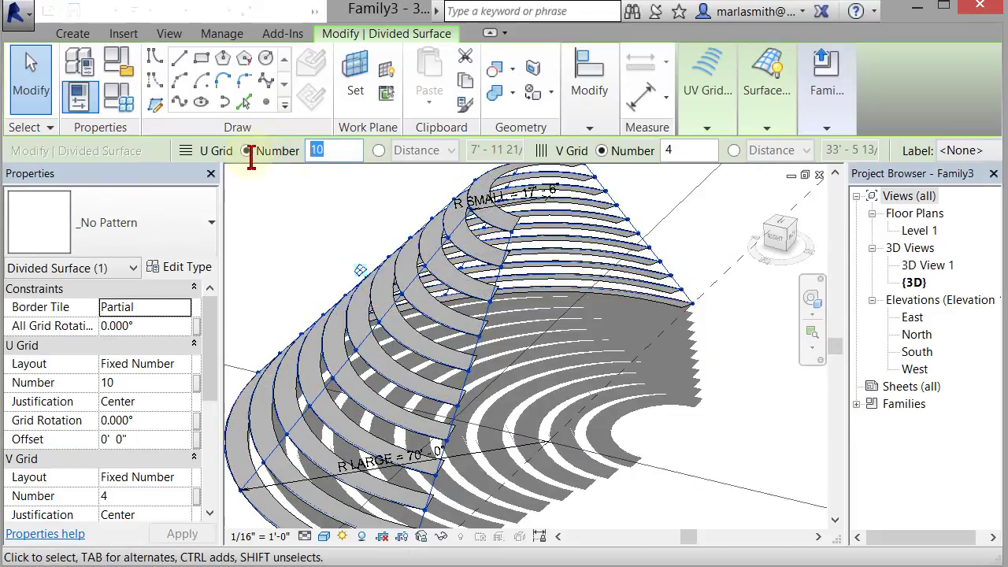
type("15")
key("Return")
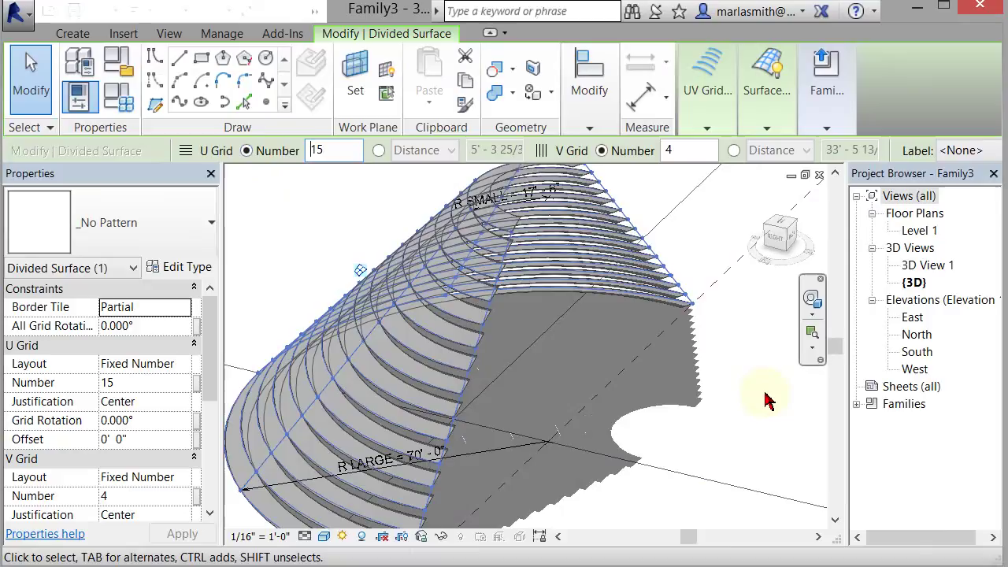
left_click(766, 400)
middle_click_drag(690, 448, 650, 313, "shift")
scroll(650, 313, "down", 5)
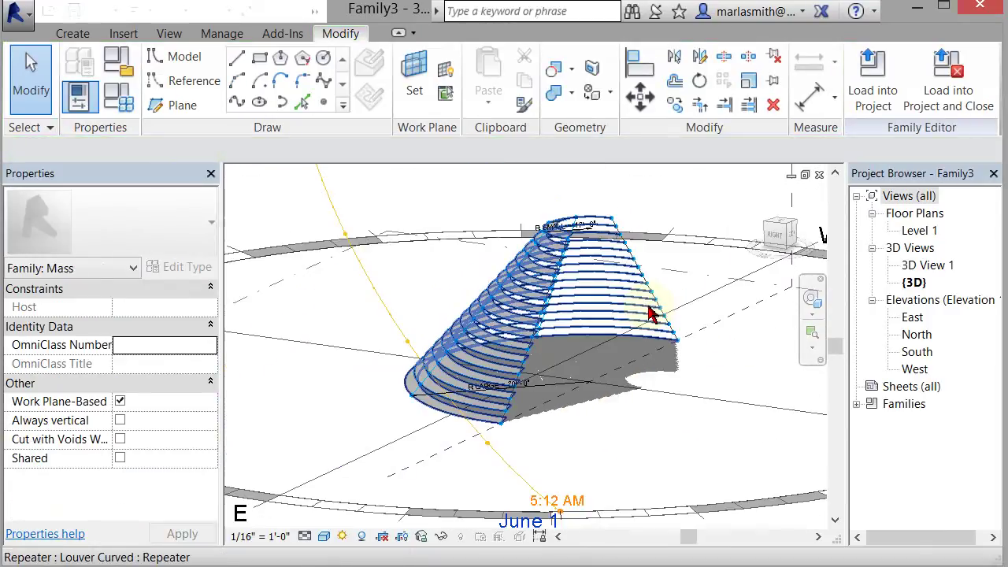